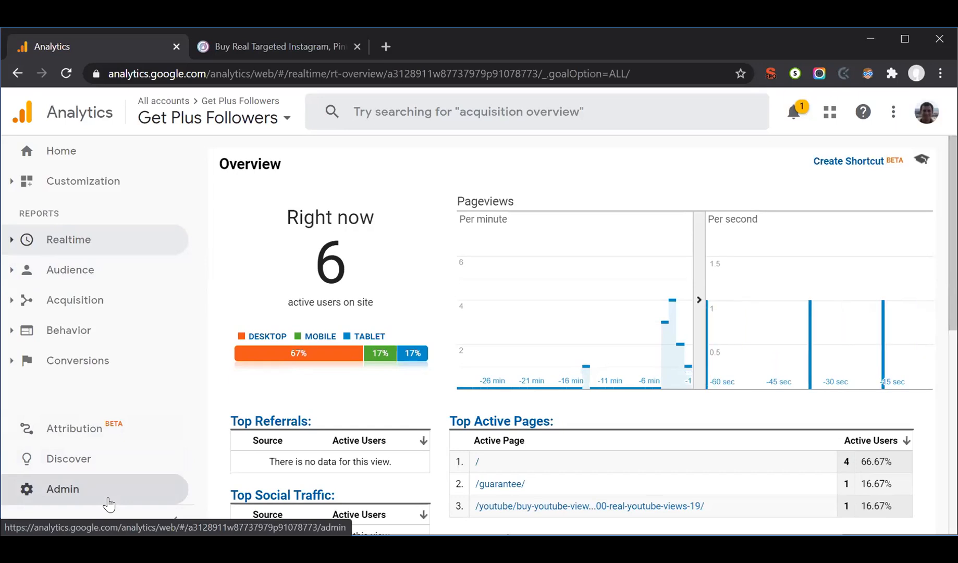
Step: Open the property's tracking code page in the admin settings and select the Global Site Tag snippet
left_click(108, 504)
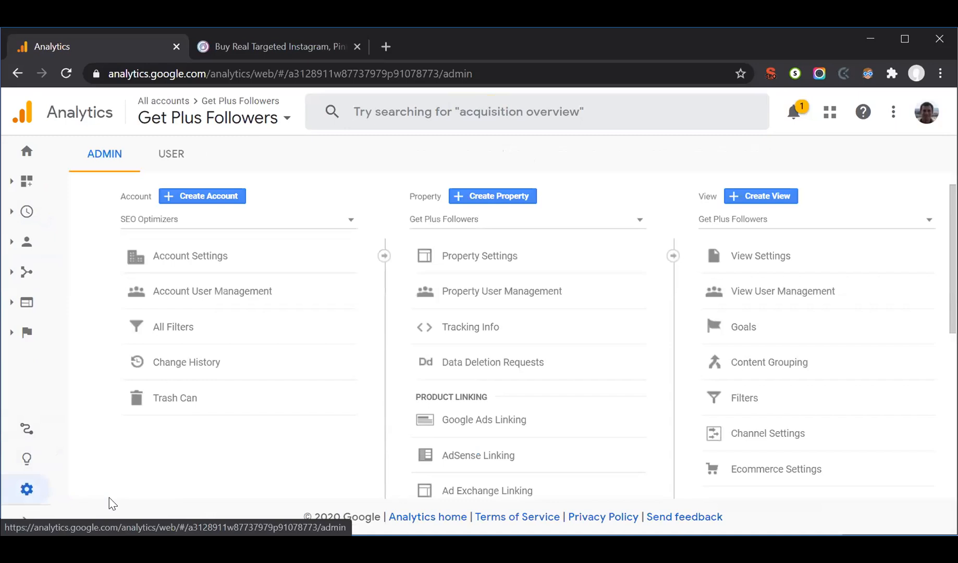
left_click(475, 344)
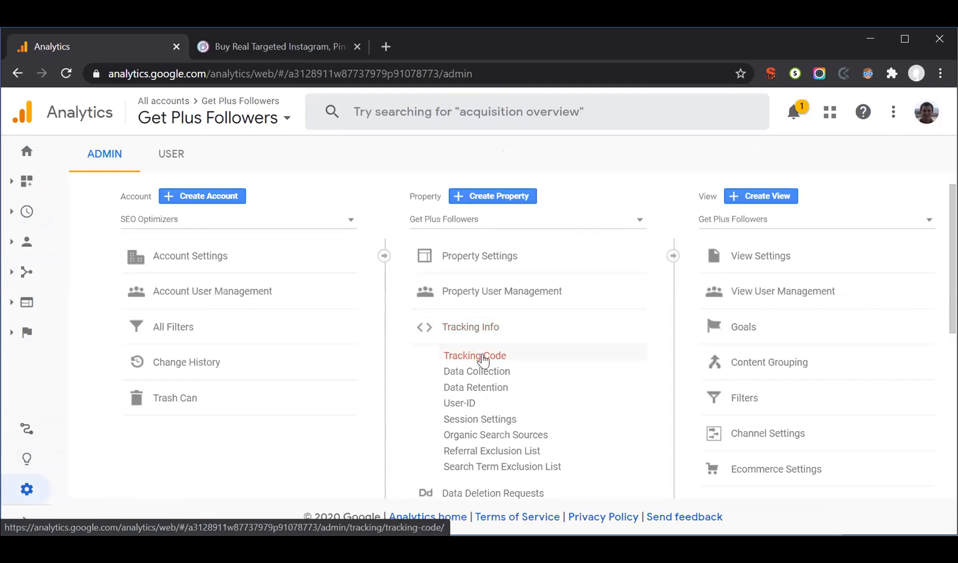
left_click(483, 357)
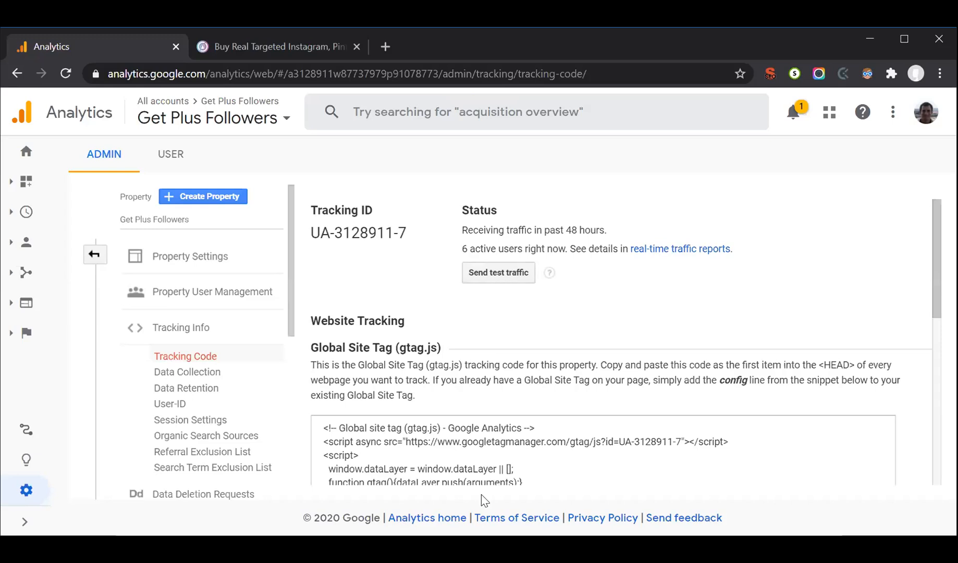
triple_click(368, 234)
scroll(449, 431, "down", 5)
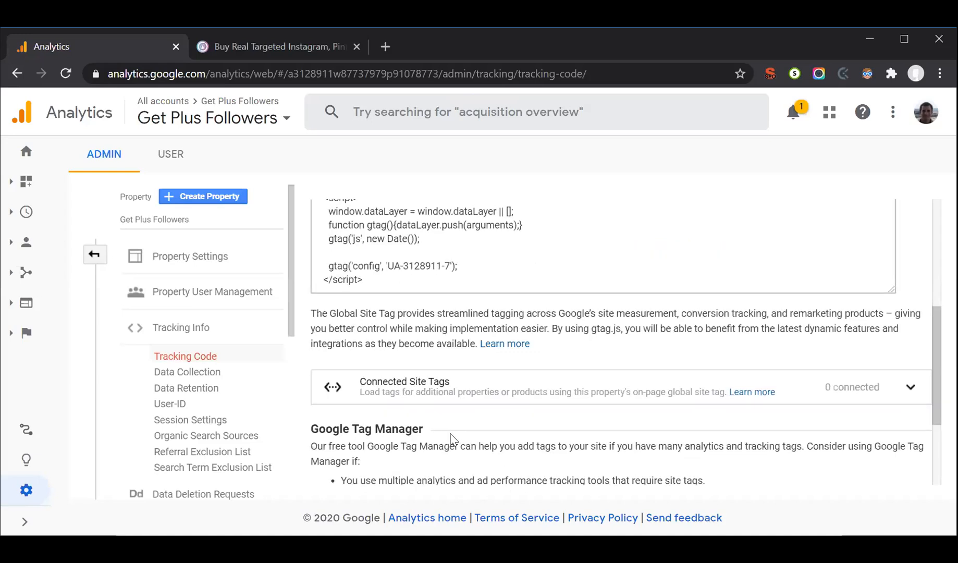
left_click(417, 259)
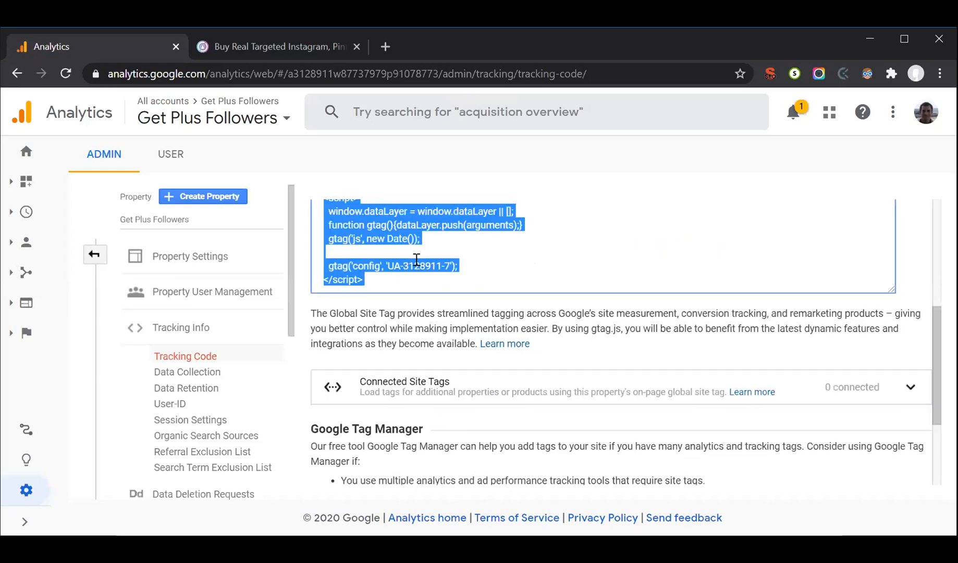
scroll(417, 259, "up", 5)
Step: Start a new predefined filter for the view that excludes traffic from the IP addresses
left_click(102, 262)
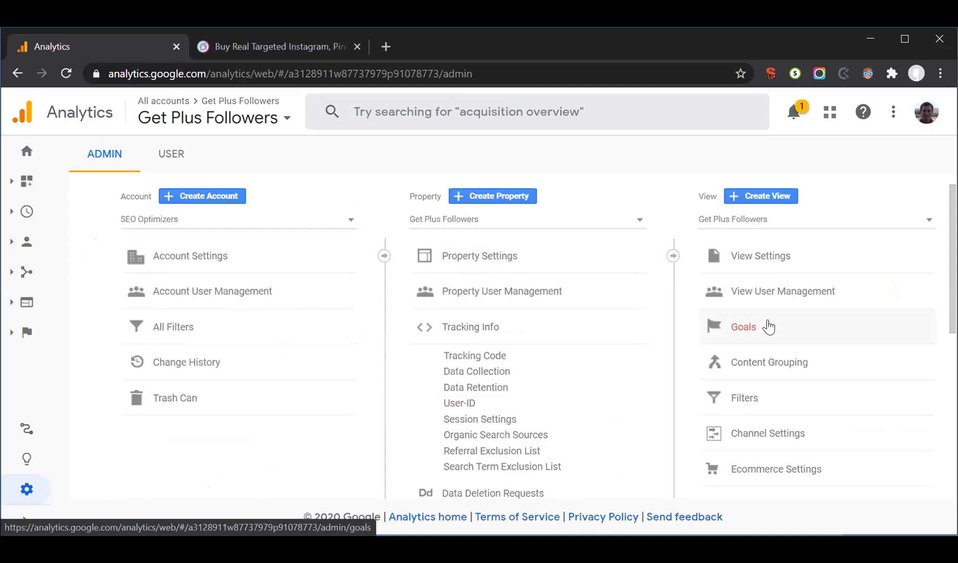
left_click(763, 404)
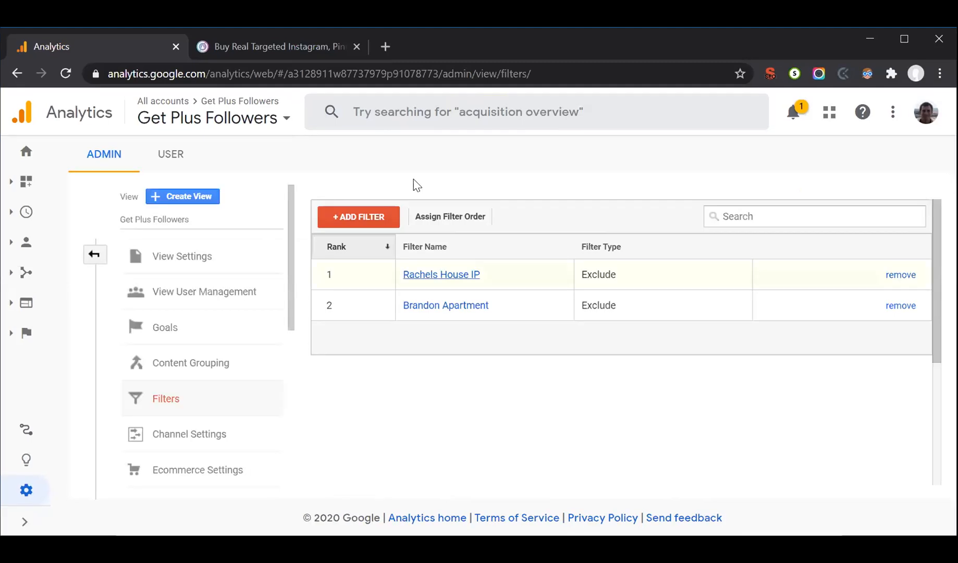
left_click(392, 222)
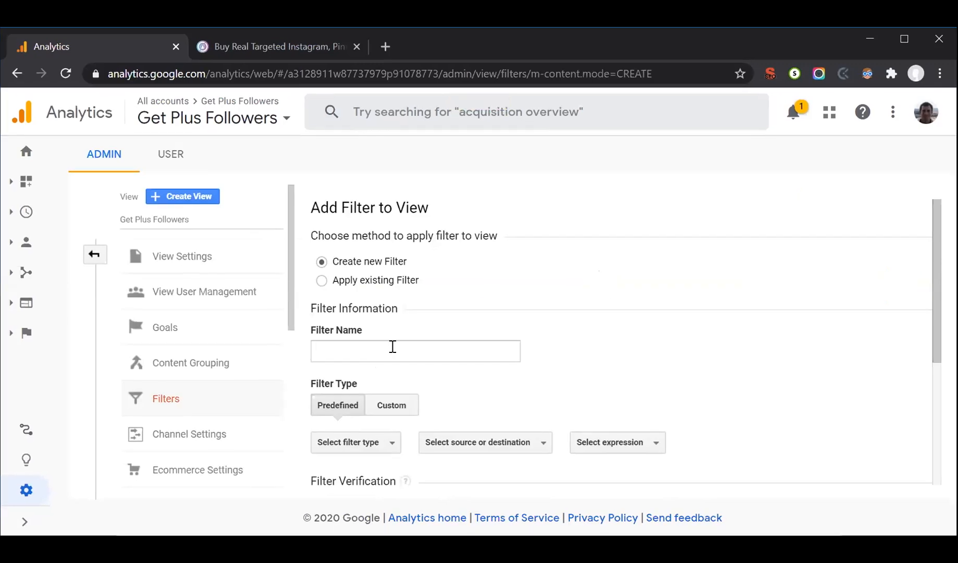
scroll(421, 329, "down", 1)
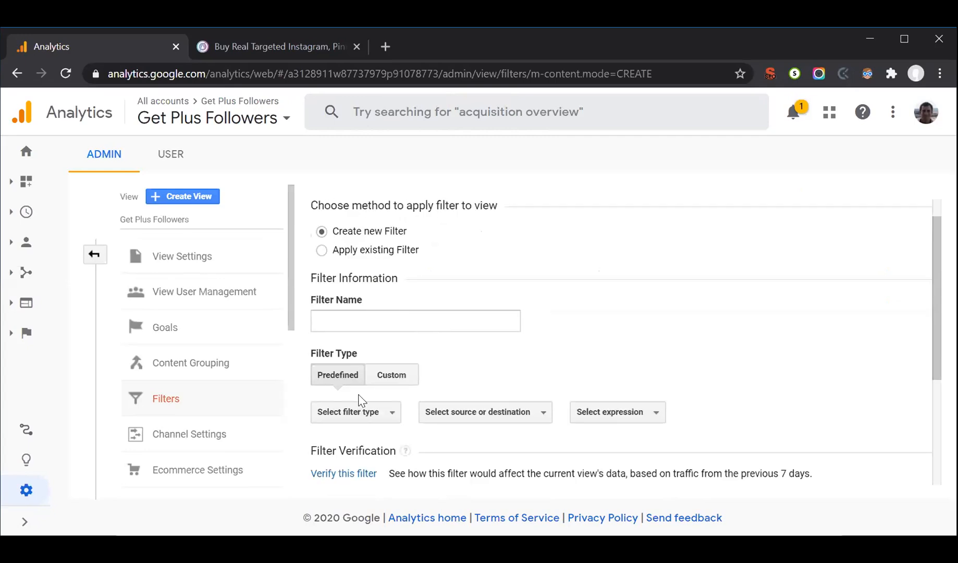
left_click(350, 417)
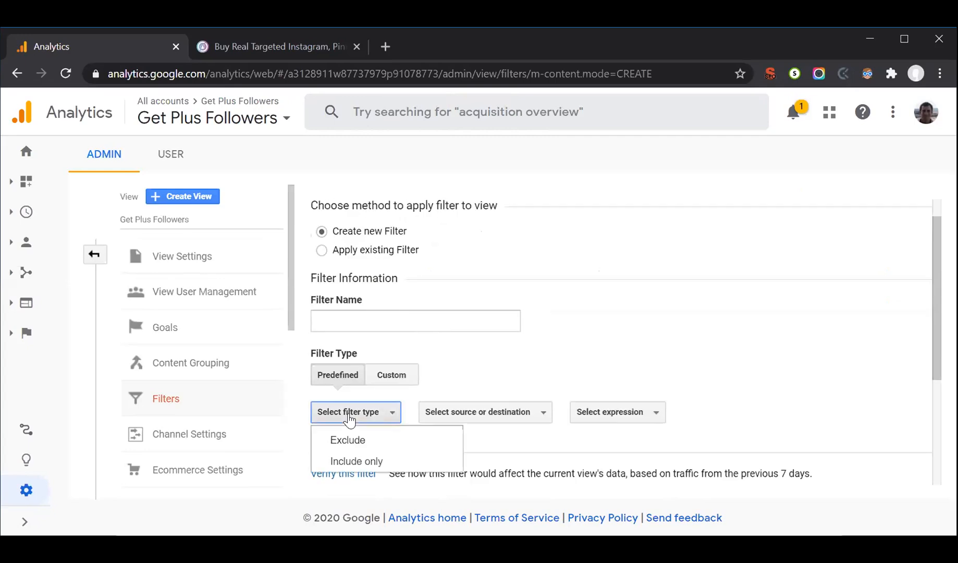
left_click(362, 447)
left_click(429, 426)
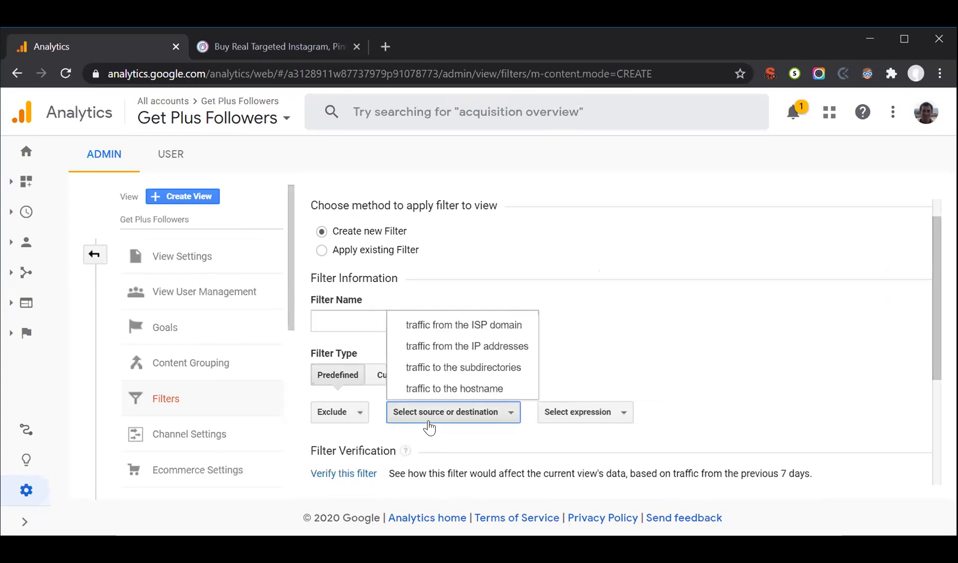
left_click(461, 348)
Step: Search Google for "what is my ip address" in a new browser tab
key("ctrl+t")
type("what is my i")
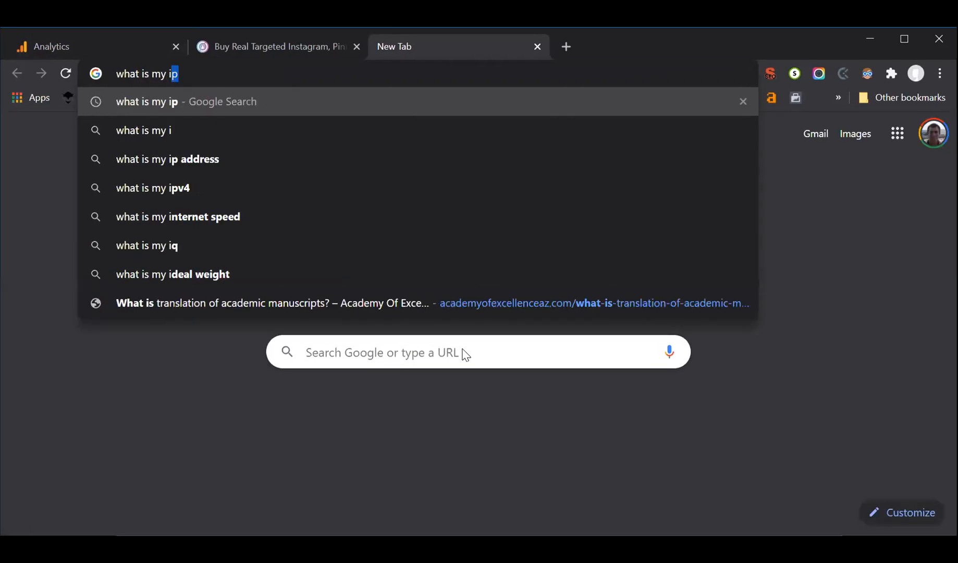
key("Down")
key("Down")
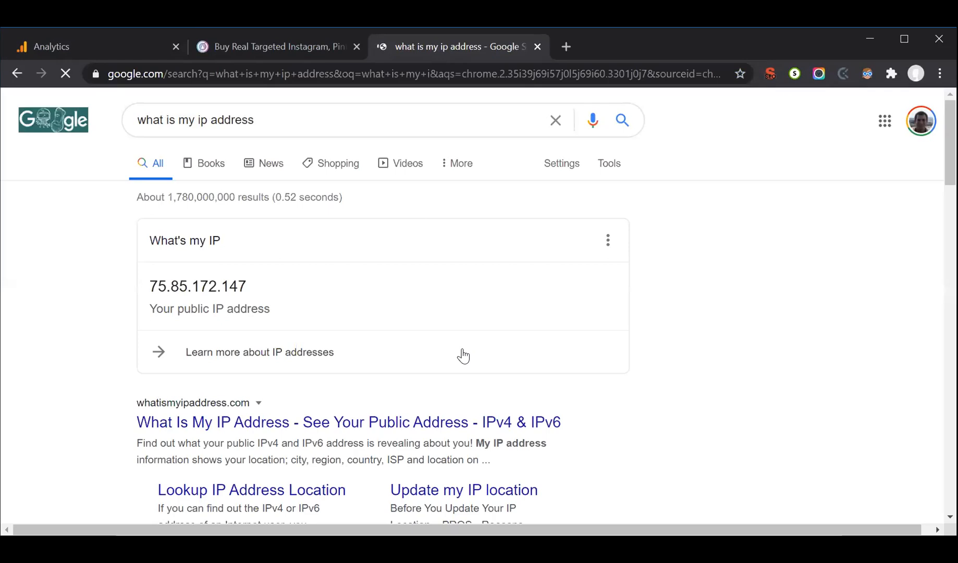
Step: Return to the Analytics admin settings, open the view's Goals and discard the unsaved filter
left_click(85, 57)
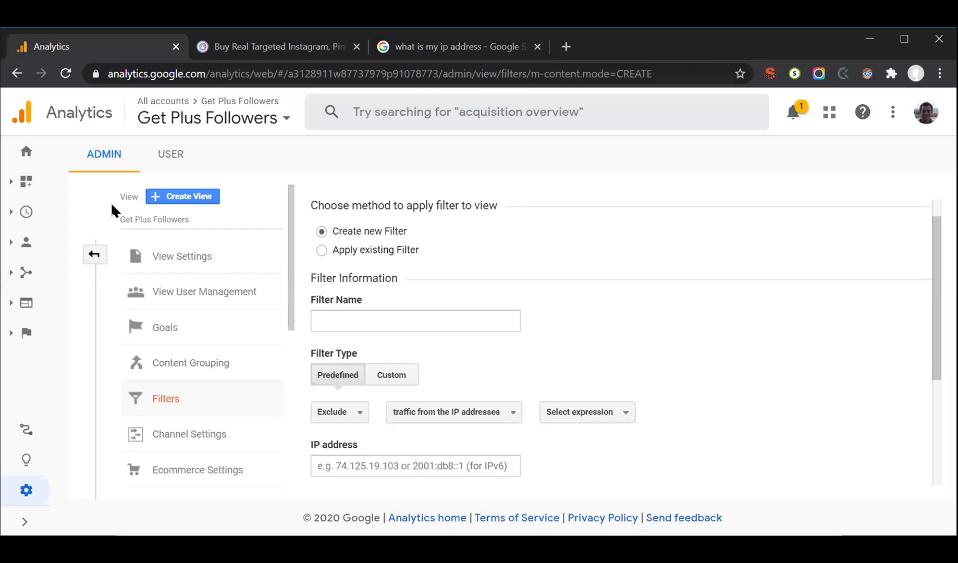
left_click(95, 255)
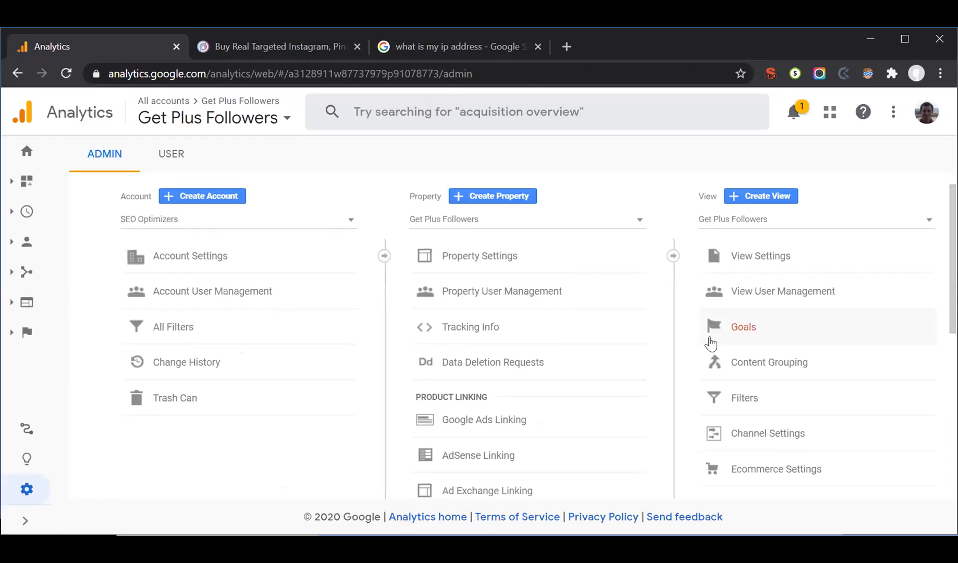
left_click(755, 327)
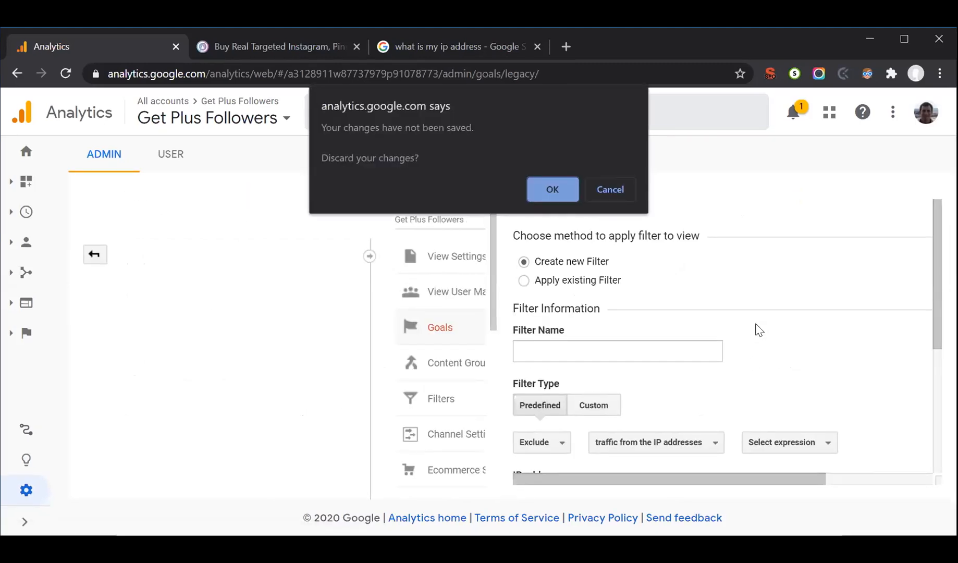
left_click(555, 197)
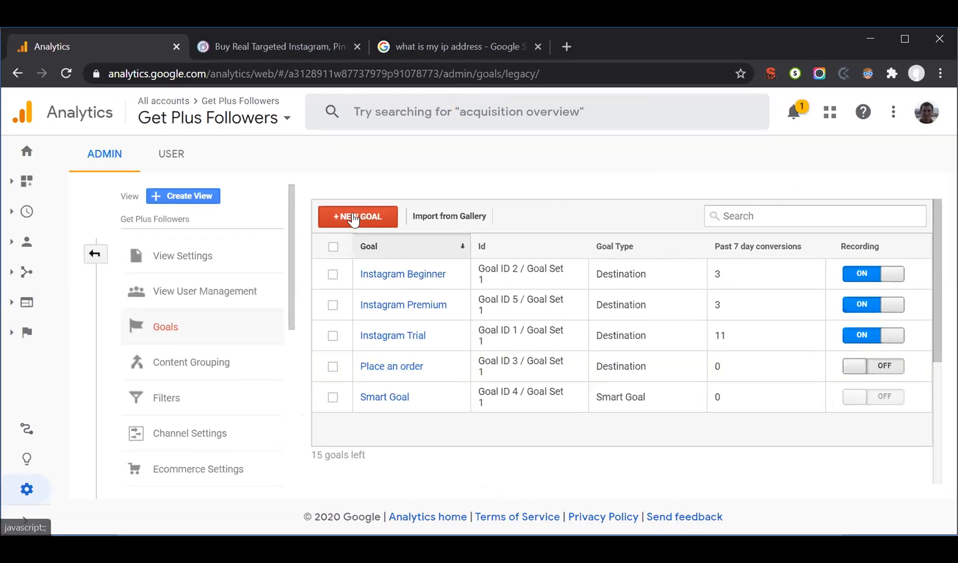
Step: Start a new goal and look through the available goal templates
left_click(354, 221)
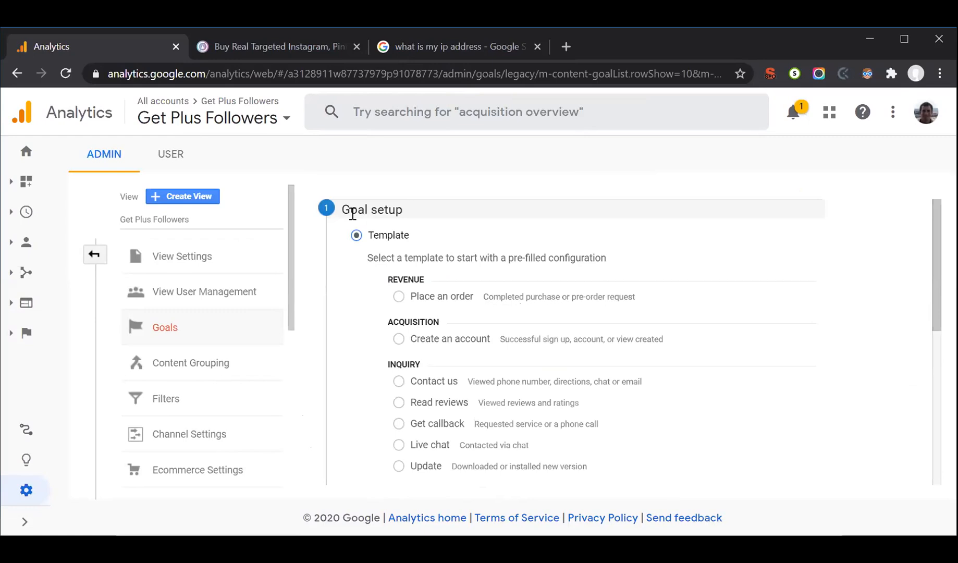
scroll(423, 462, "down", 5)
scroll(422, 461, "up", 1)
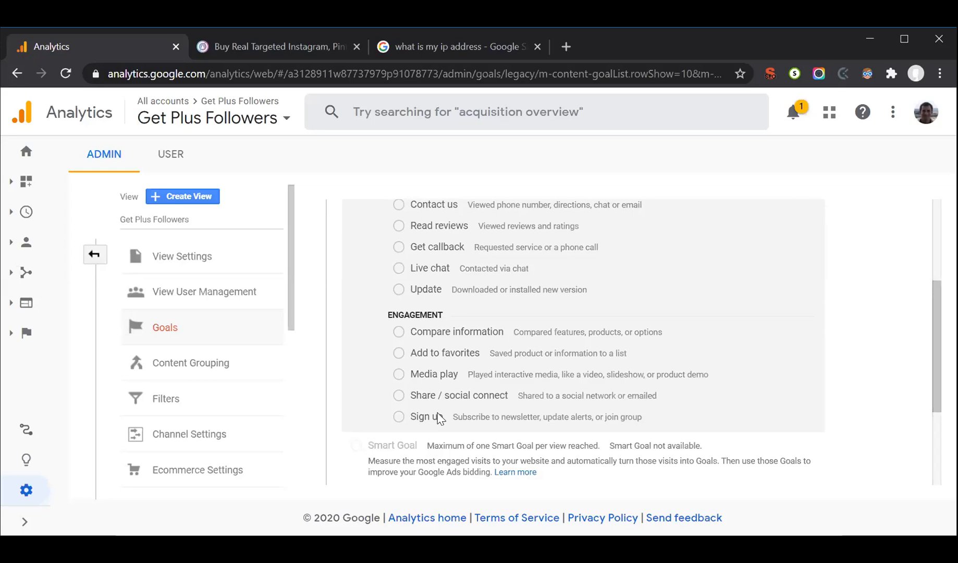
scroll(437, 417, "up", 3)
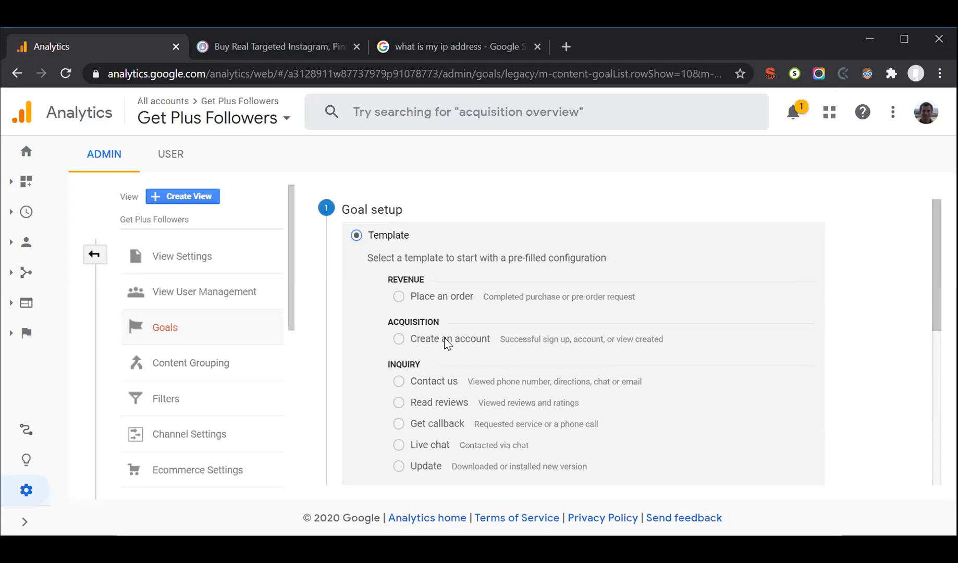
Step: Try the Create an account goal template, switching to the Place an order template
left_click(444, 338)
scroll(444, 338, "down", 3)
scroll(445, 338, "up", 3)
left_click(444, 294)
scroll(444, 293, "down", 2)
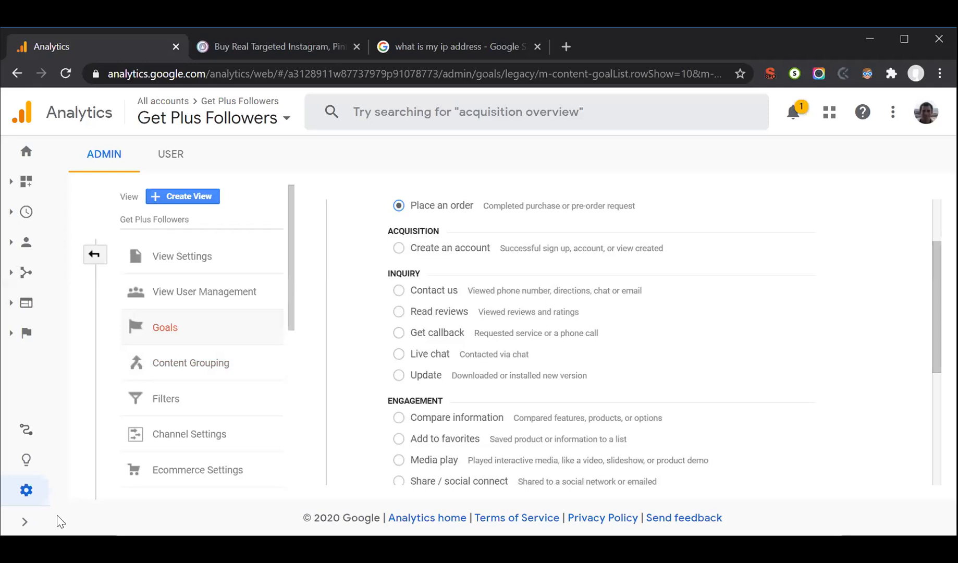
Step: Open the Audience Demographics overview report and examine the age and gender charts
left_click(24, 522)
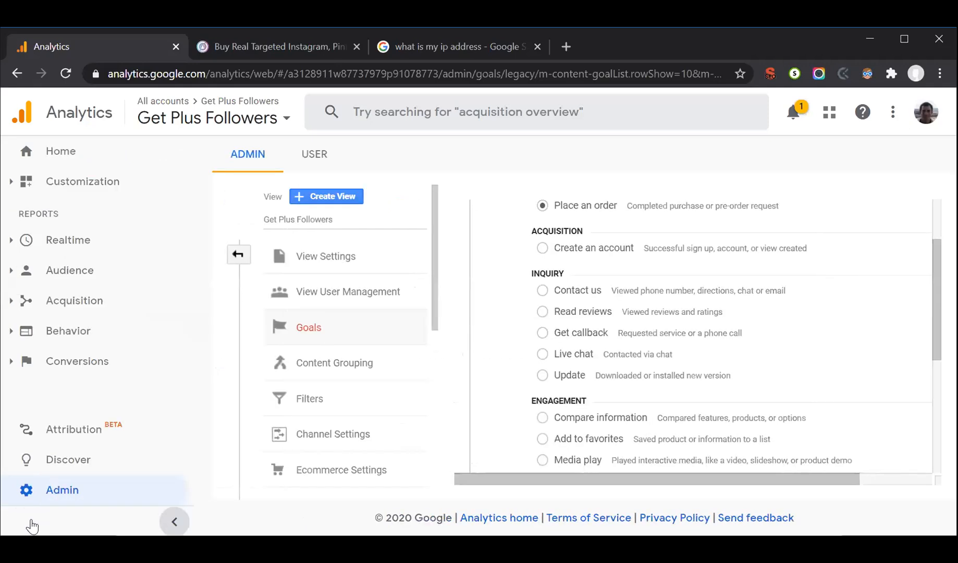
left_click(11, 270)
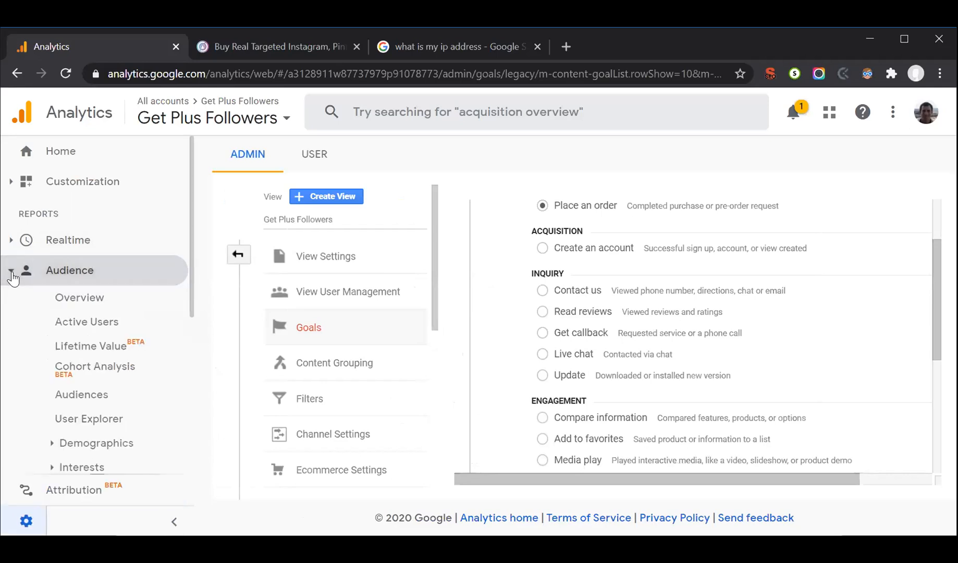
scroll(139, 326, "down", 2)
scroll(96, 248, "up", 1)
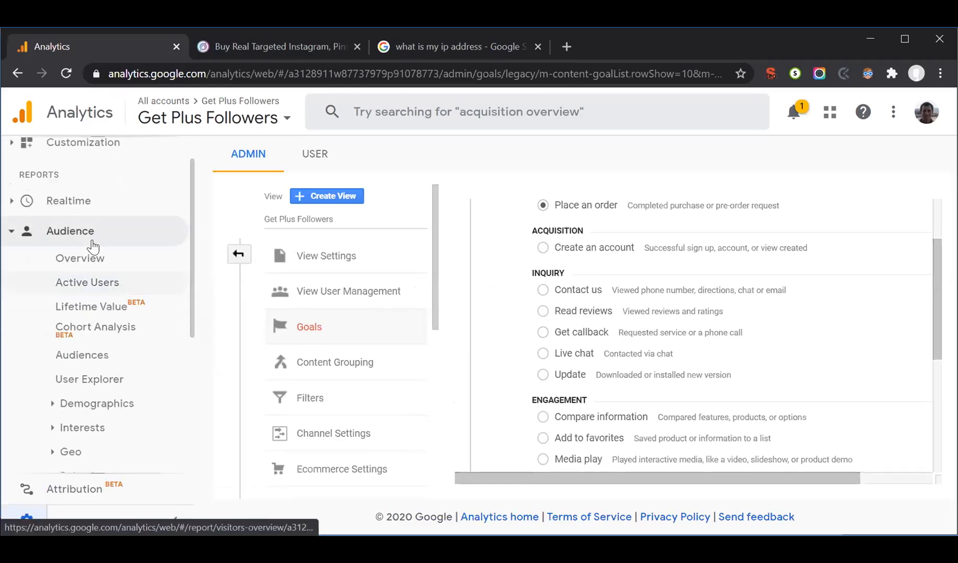
scroll(100, 285, "down", 3)
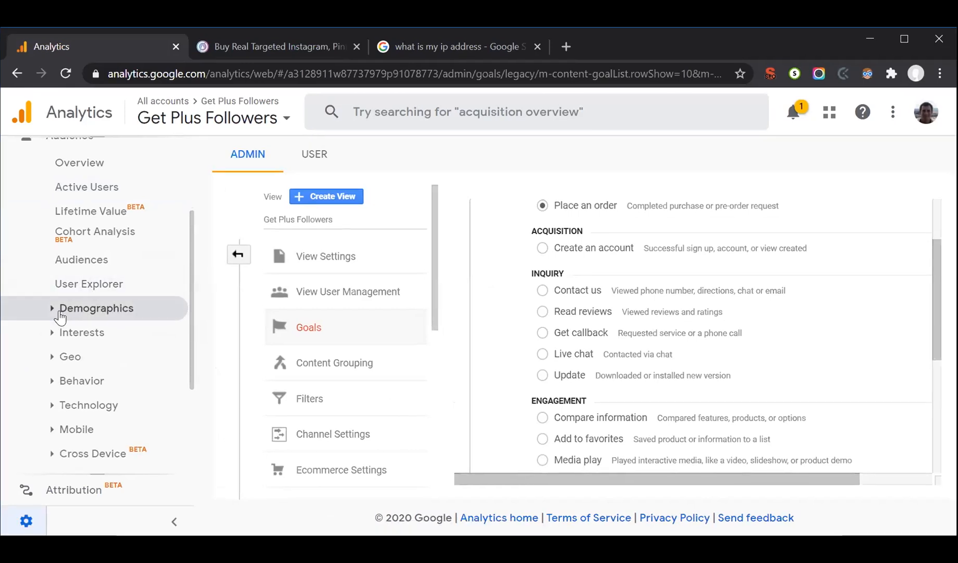
left_click(53, 309)
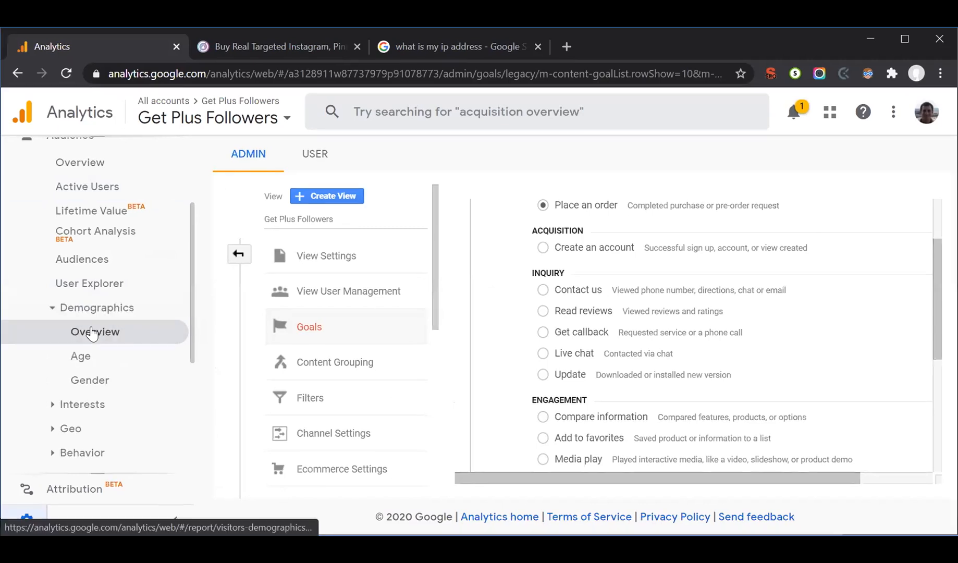
left_click(92, 333)
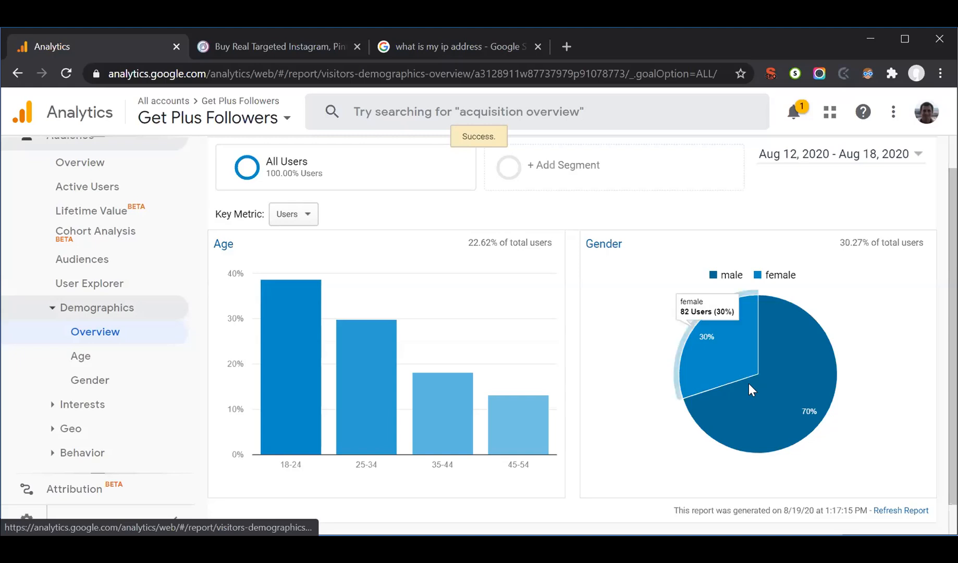
scroll(522, 299, "up", 1)
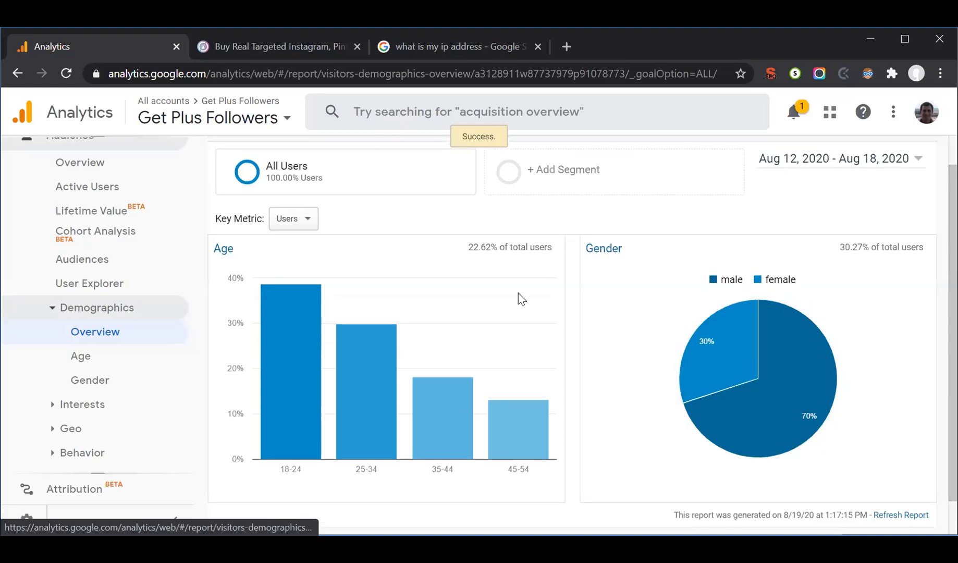
scroll(517, 297, "down", 2)
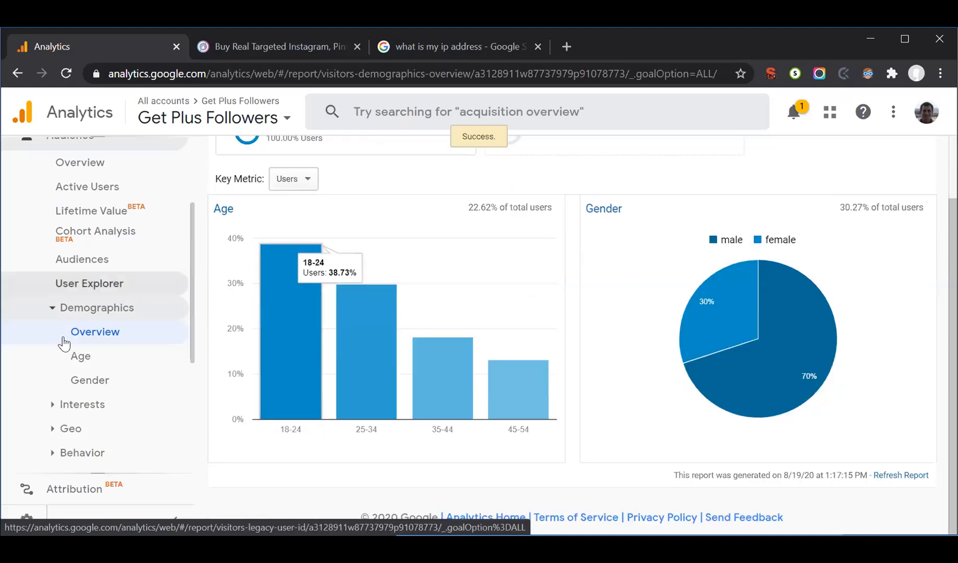
Step: Open the Audience Geo Location report and examine the user, behavior and conversion figures by country
scroll(48, 378, "down", 4)
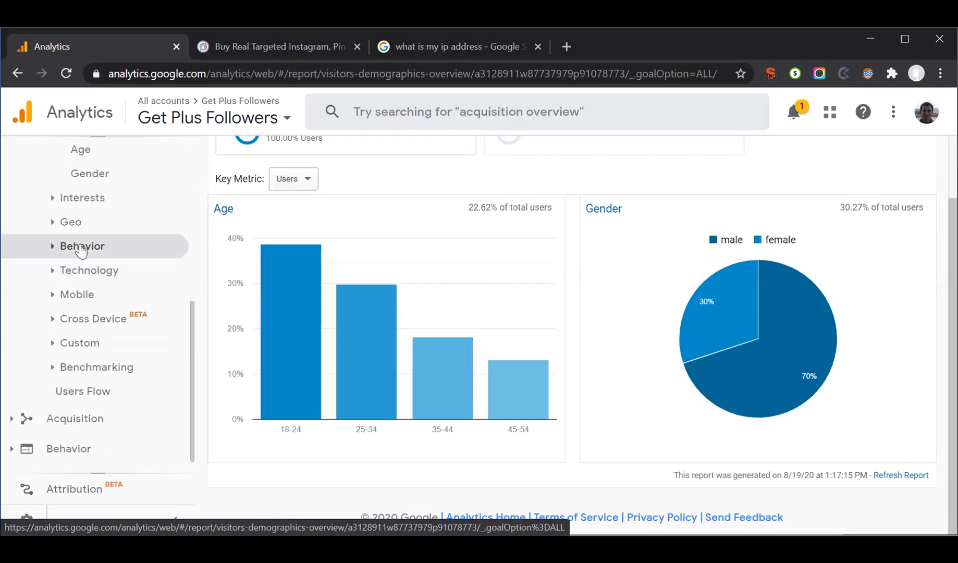
left_click(73, 224)
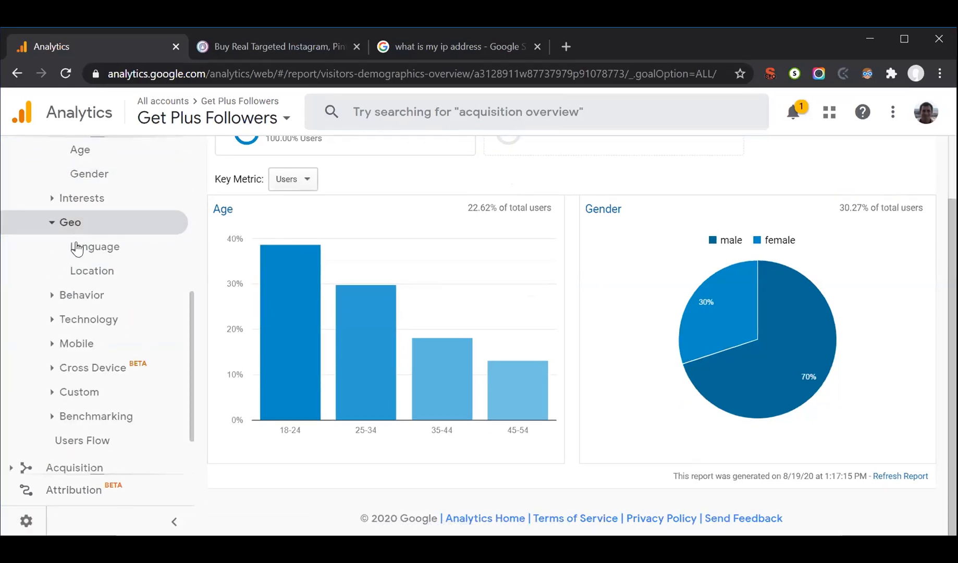
left_click(90, 281)
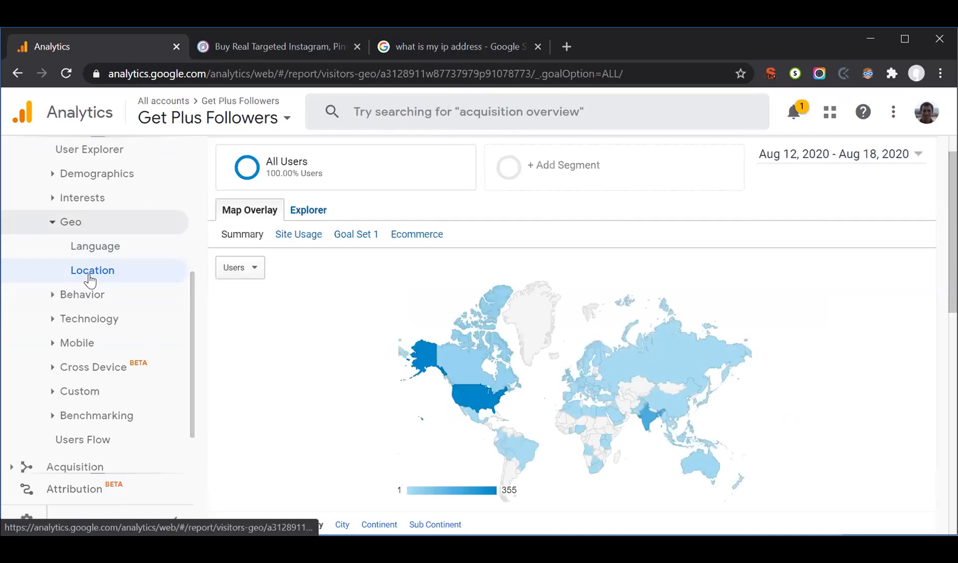
scroll(447, 305, "down", 6)
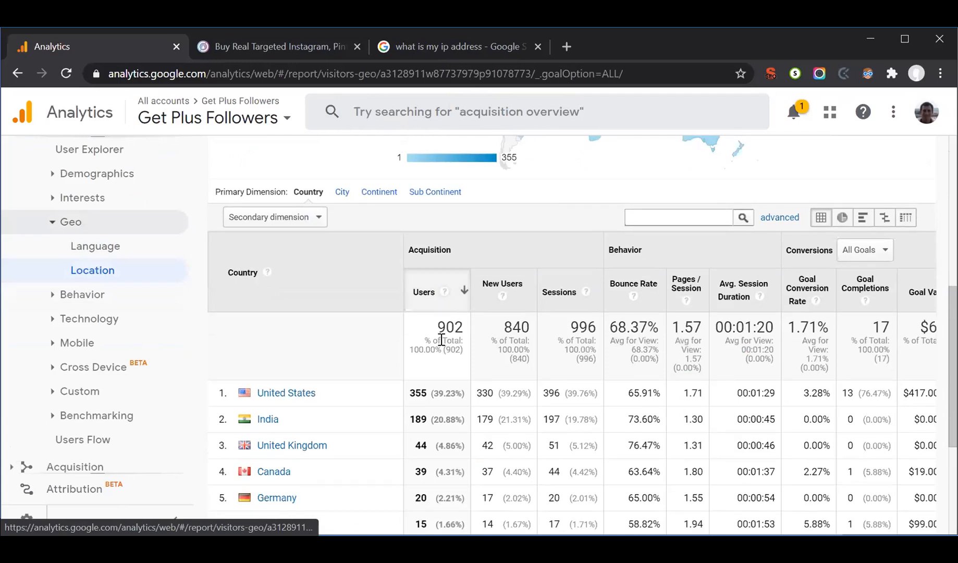
scroll(277, 347, "down", 1)
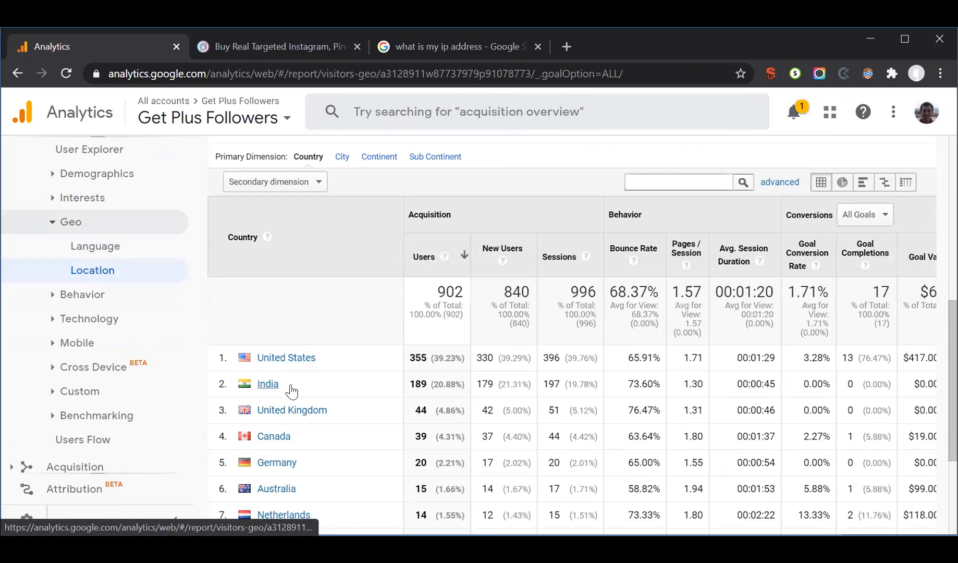
scroll(292, 388, "down", 2)
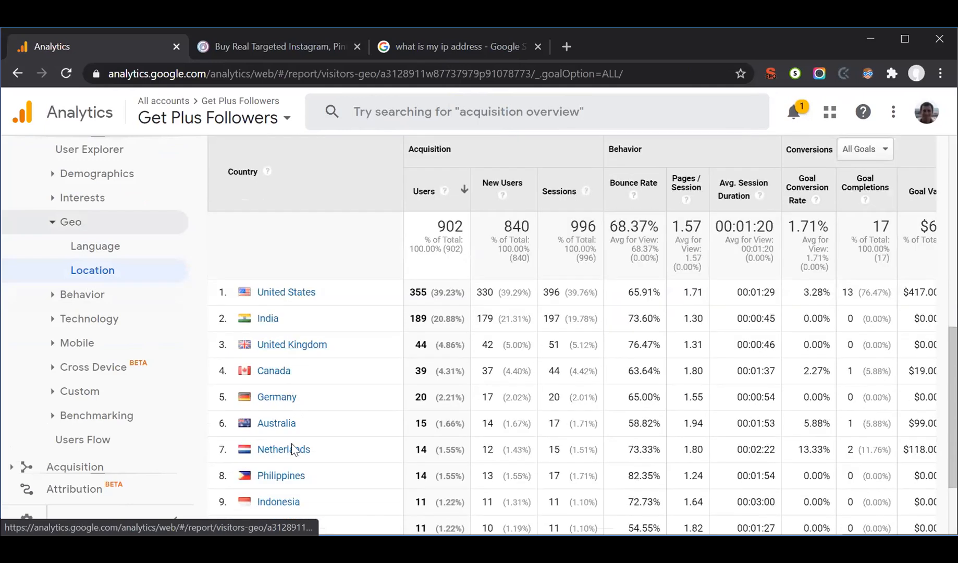
Step: Increase the number of rows shown in the Location report's country table so that all the countries fit on one page
scroll(367, 359, "down", 3)
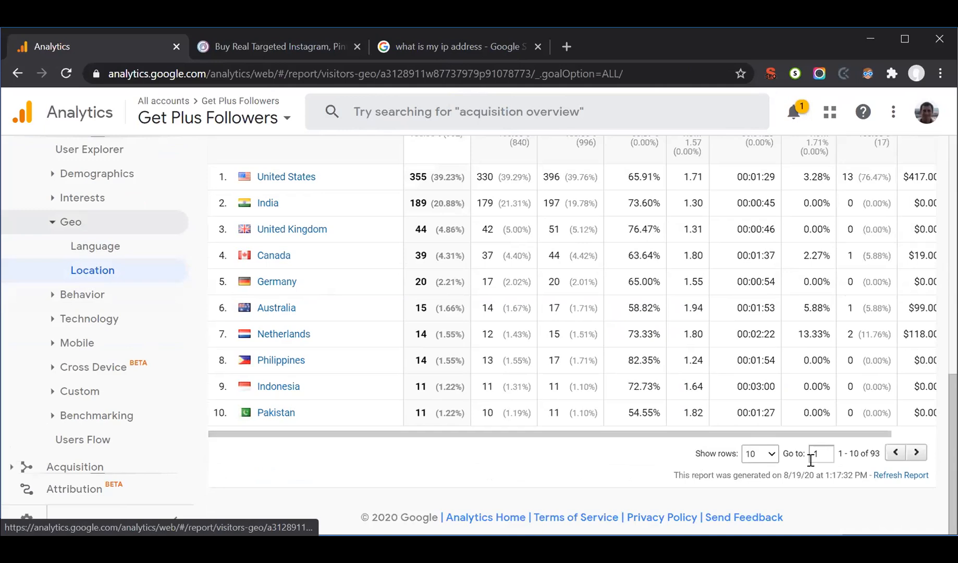
left_click(771, 455)
left_click(772, 455)
left_click(772, 454)
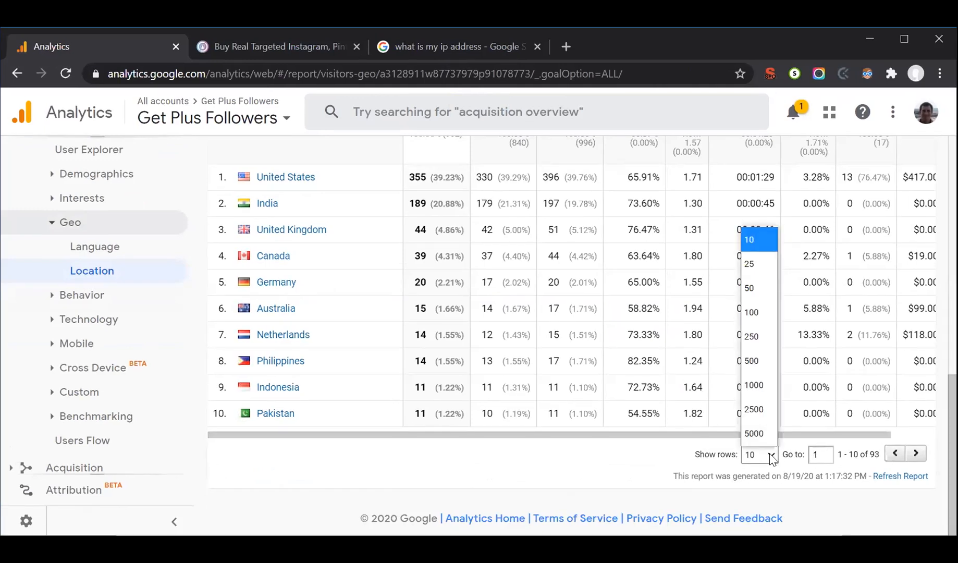
left_click(759, 326)
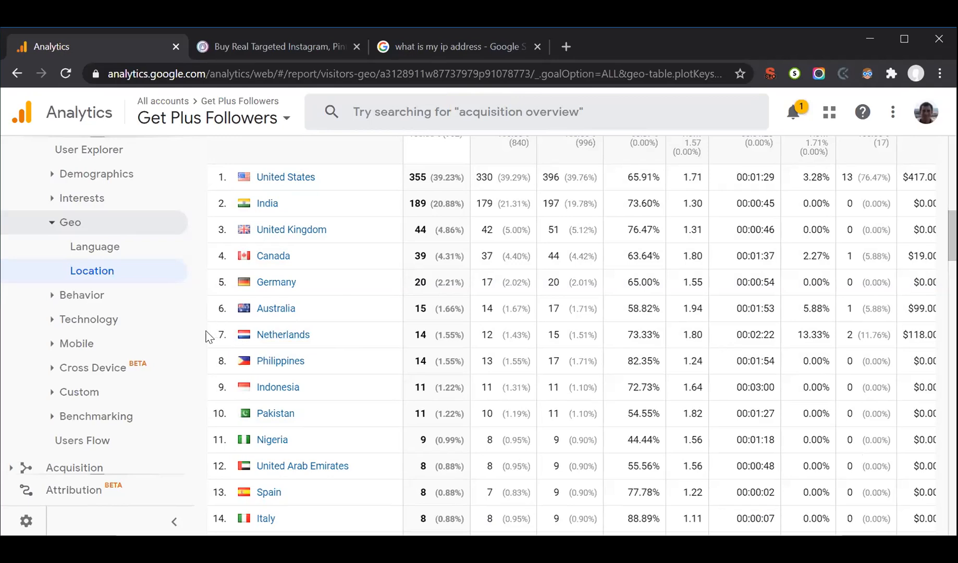
Step: Look through the full list of countries in the Location report and return to the highest-ranked ones
scroll(207, 337, "down", 13)
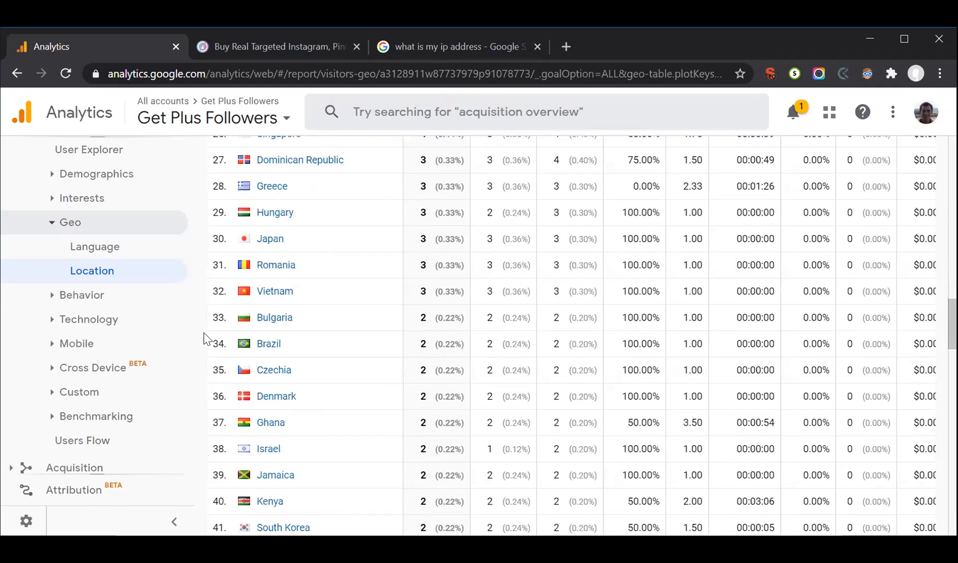
scroll(208, 339, "down", 10)
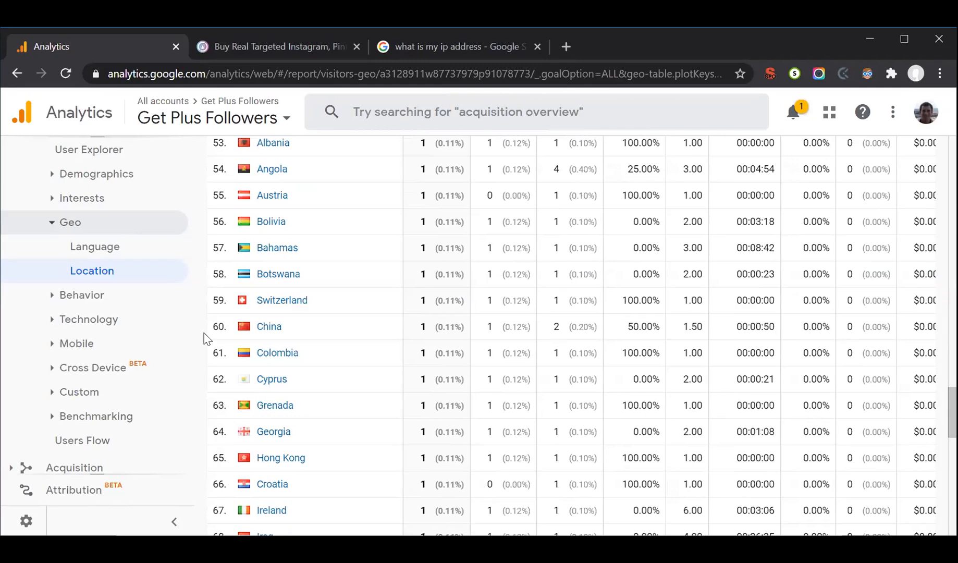
scroll(207, 339, "down", 20)
scroll(208, 339, "up", 8)
scroll(205, 339, "up", 20)
scroll(206, 339, "down", 5)
scroll(207, 338, "down", 7)
scroll(207, 338, "up", 4)
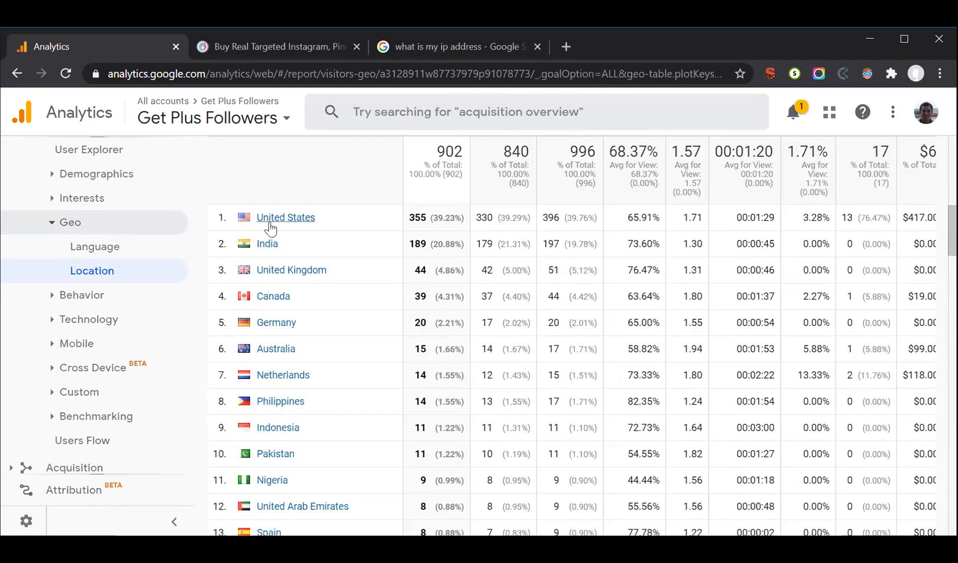
Step: Drill down the Location report into United States and its California region to list the figures by city
left_click(269, 221)
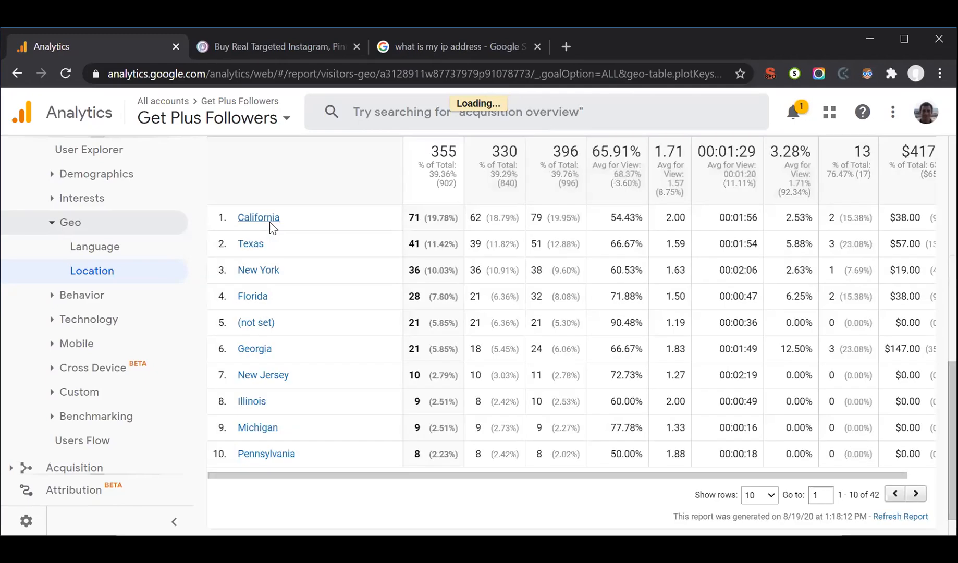
scroll(346, 420, "up", 4)
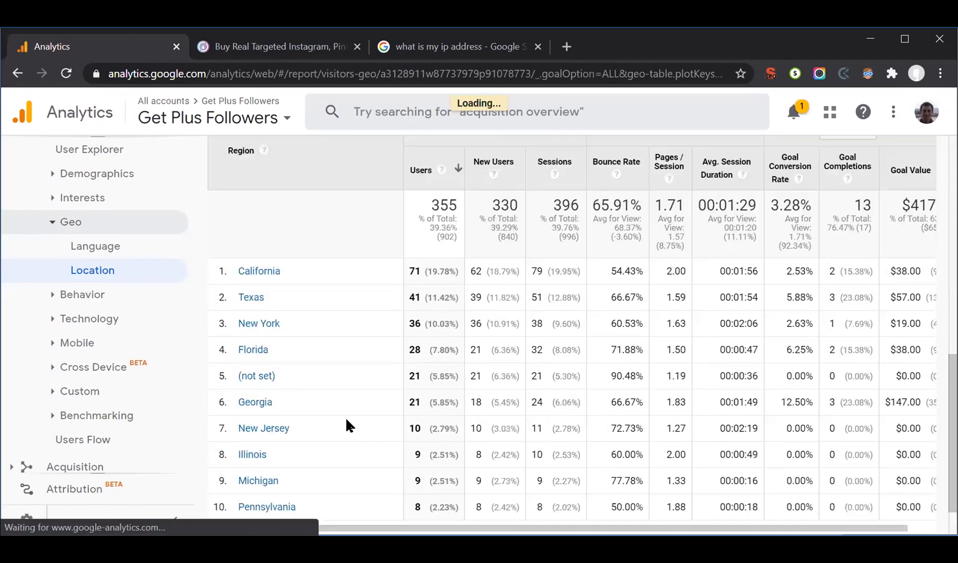
scroll(346, 427, "down", 1)
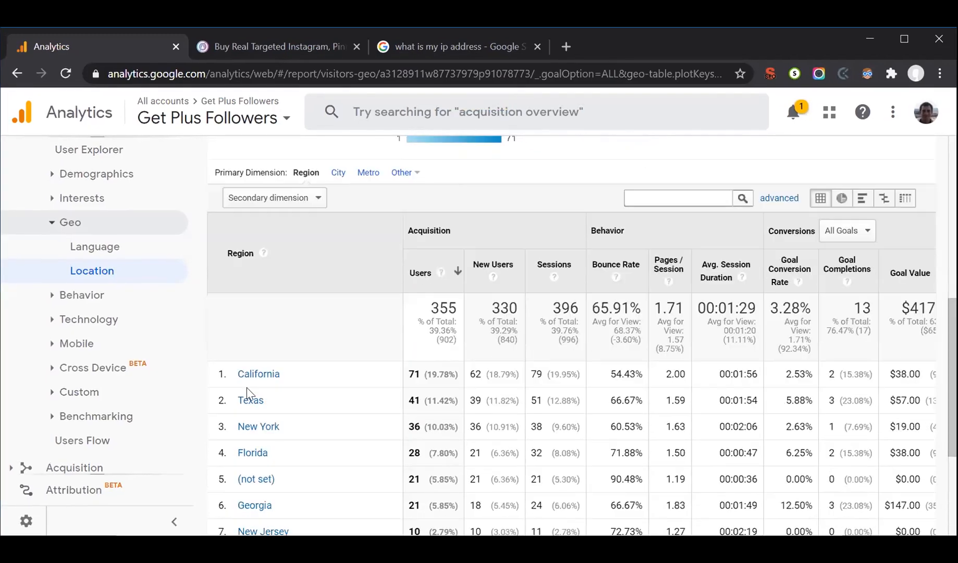
left_click(256, 374)
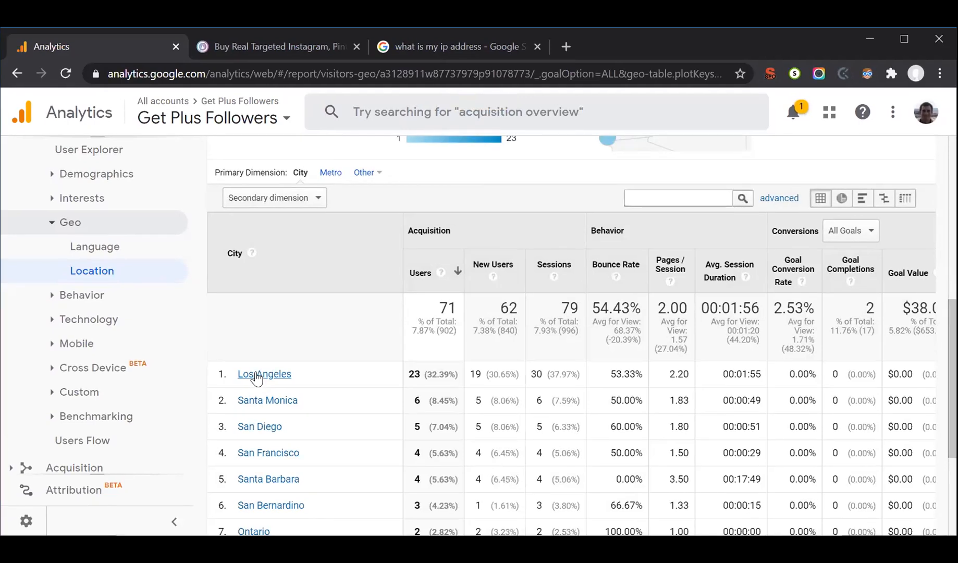
scroll(257, 378, "down", 2)
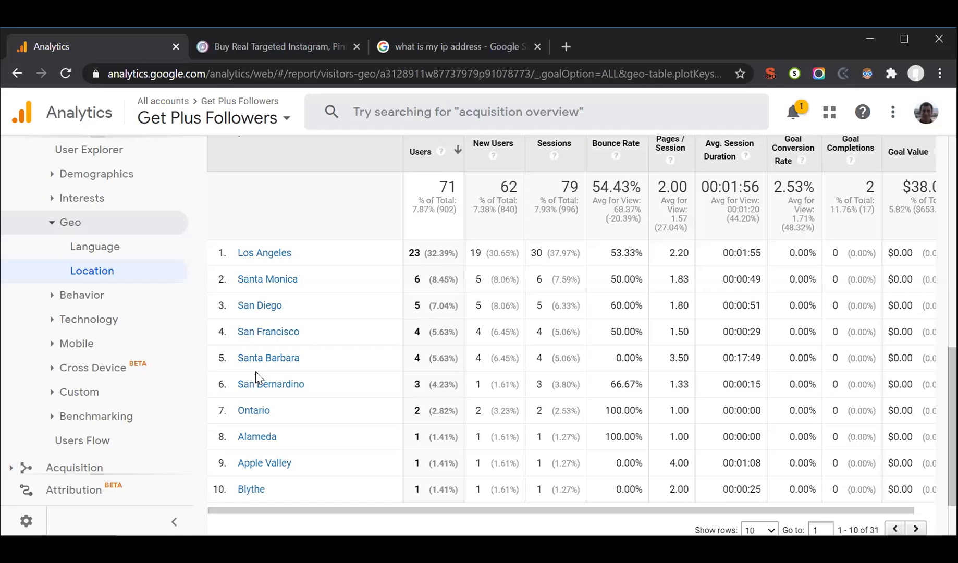
scroll(440, 265, "up", 2)
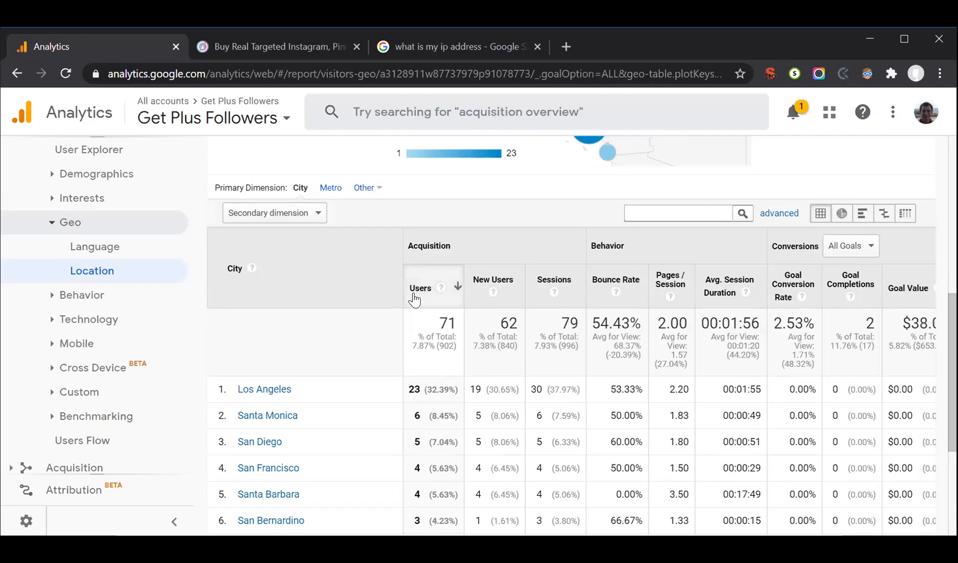
Step: Examine California's total users, new users, sessions, bounce rate, pages per session and average session duration
double_click(446, 322)
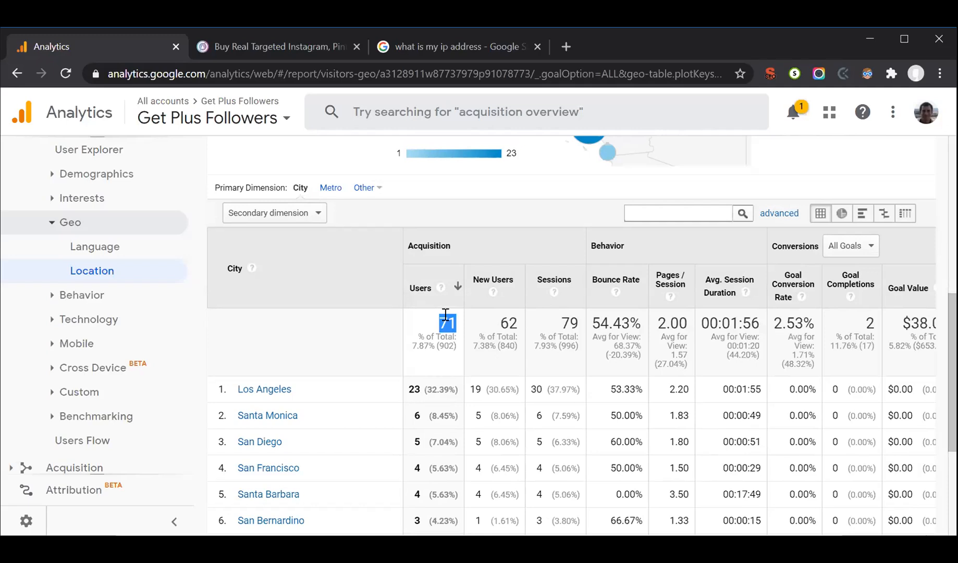
double_click(506, 326)
double_click(567, 321)
triple_click(604, 315)
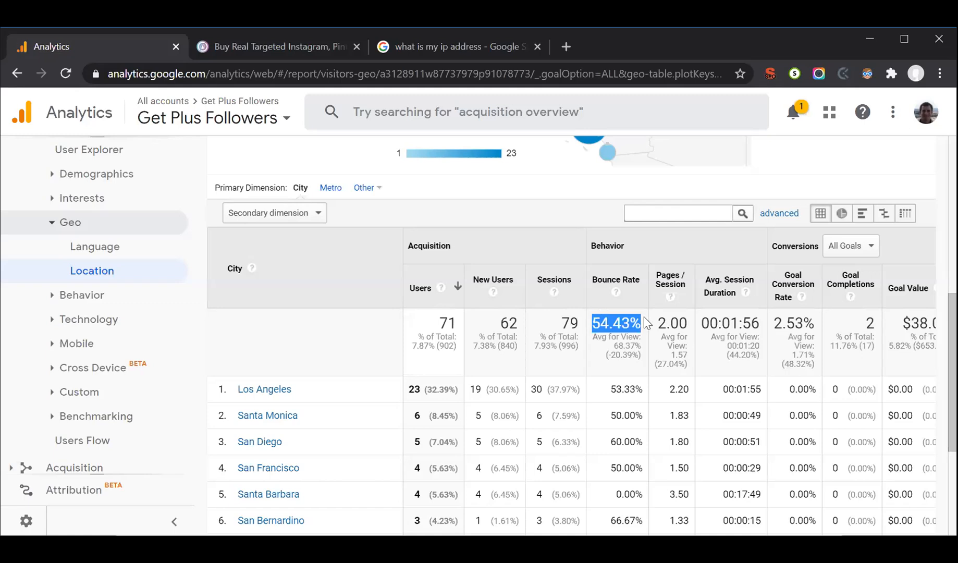
double_click(666, 323)
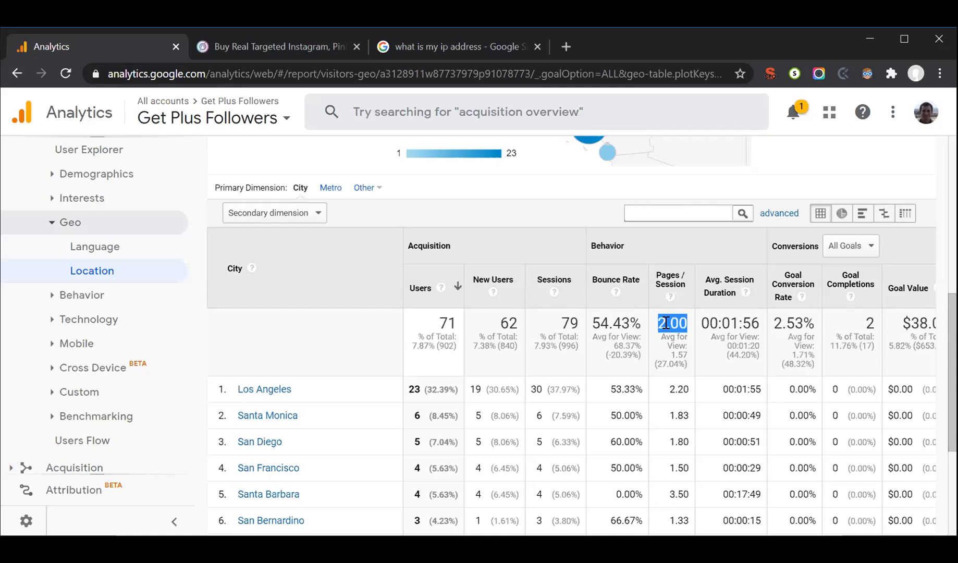
left_click(737, 329)
double_click(736, 329)
left_click(736, 328)
double_click(737, 328)
triple_click(736, 328)
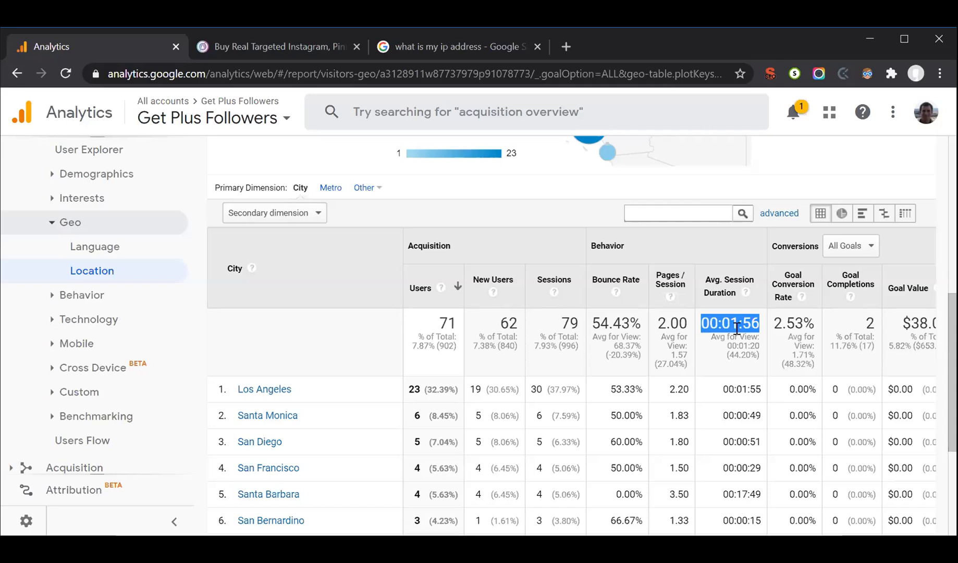
Step: Examine California's conversion figures: the selectable goals, goal conversion rate, goal completions and goal value
left_click(780, 245)
double_click(781, 246)
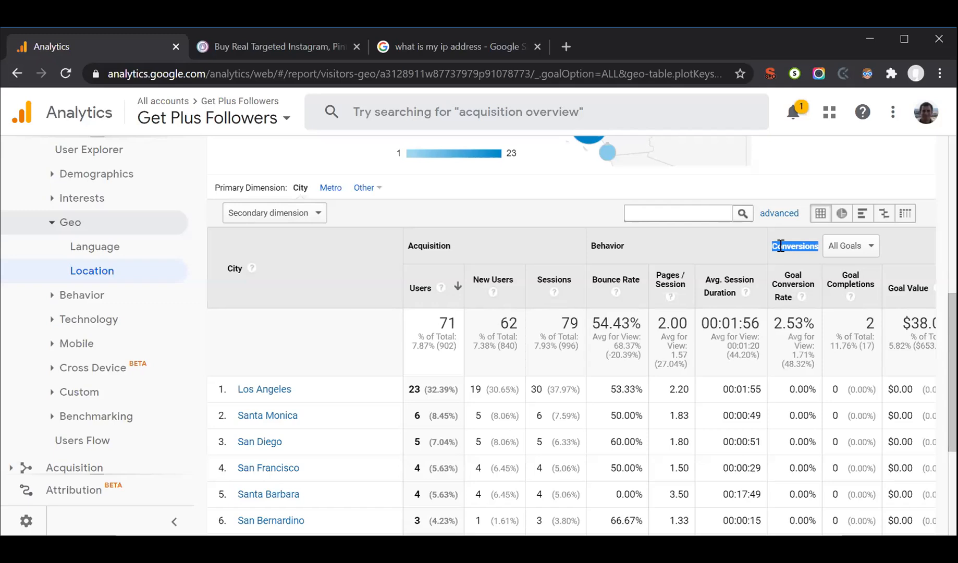
left_click(835, 250)
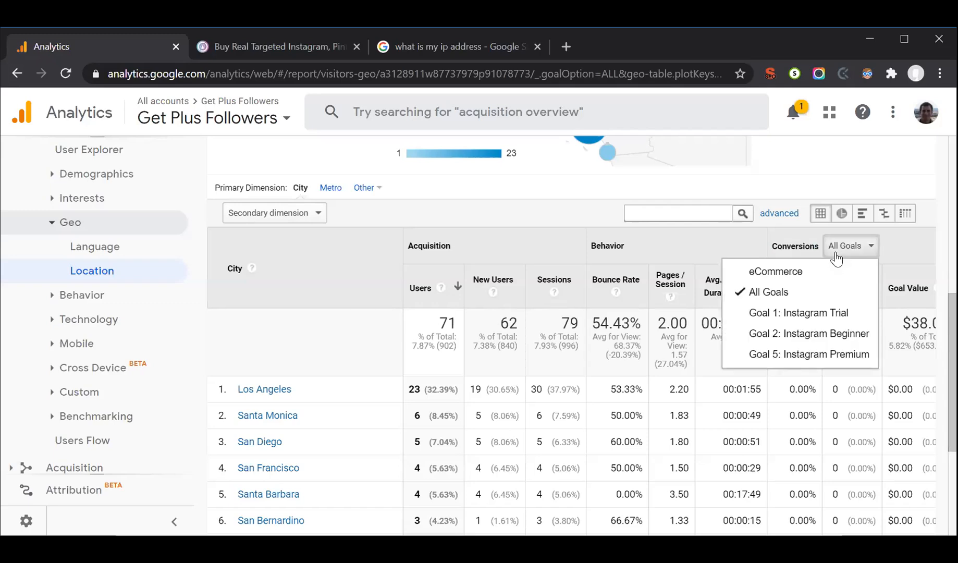
left_click(836, 258)
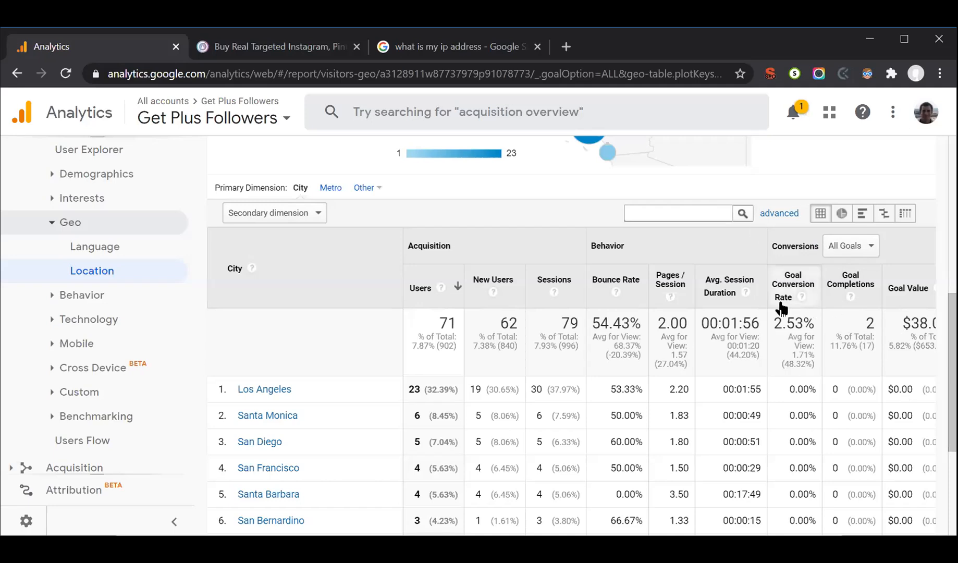
triple_click(787, 326)
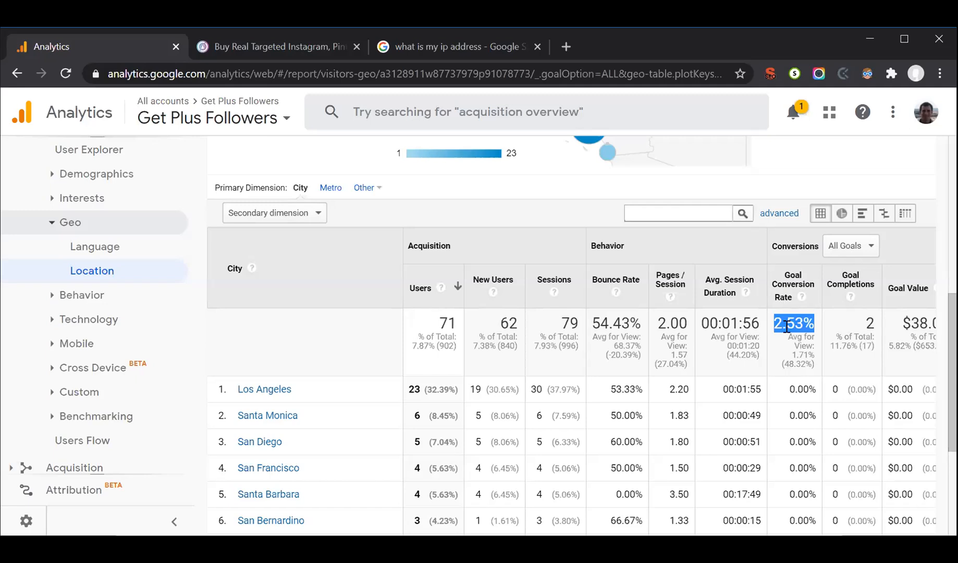
double_click(869, 323)
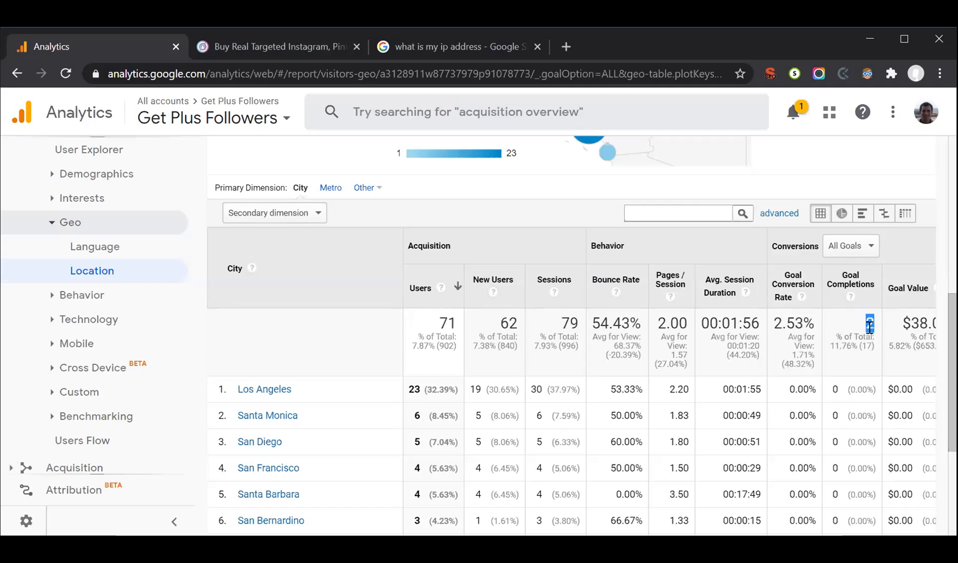
left_click_drag(904, 323, 930, 333)
double_click(906, 324)
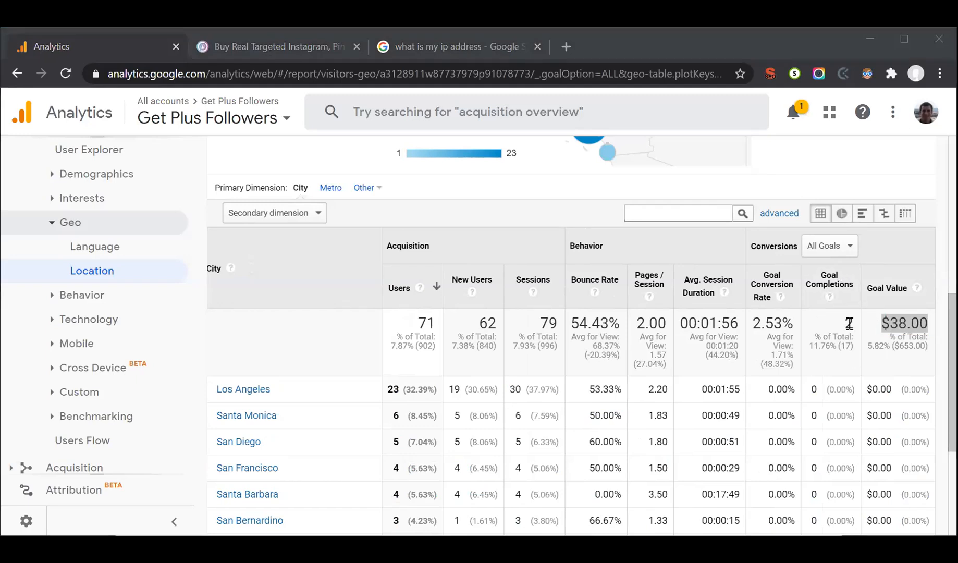
Step: Sort the California cities by goal completions, highest first, and single out the top city
scroll(832, 367, "down", 1)
scroll(833, 367, "up", 6)
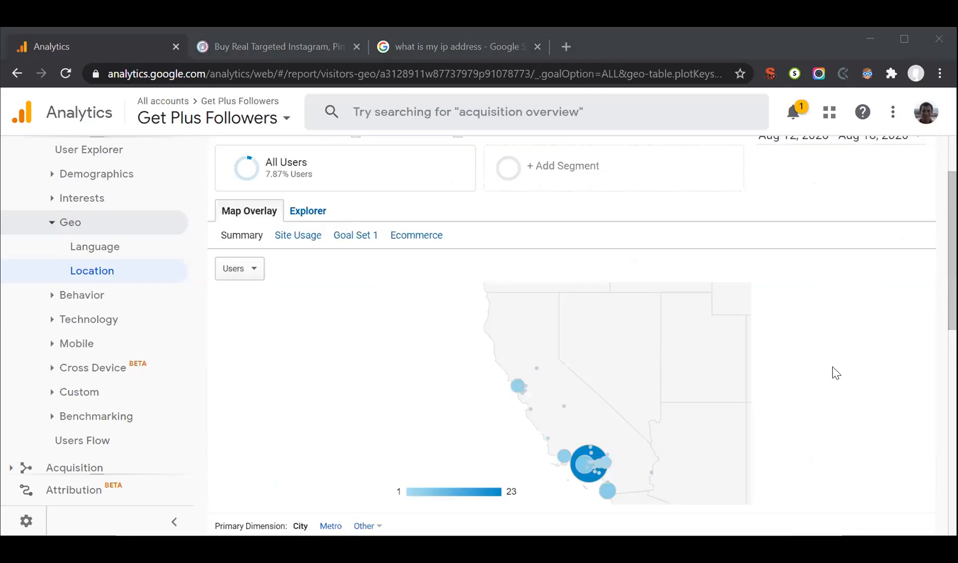
scroll(833, 367, "down", 8)
scroll(832, 367, "up", 2)
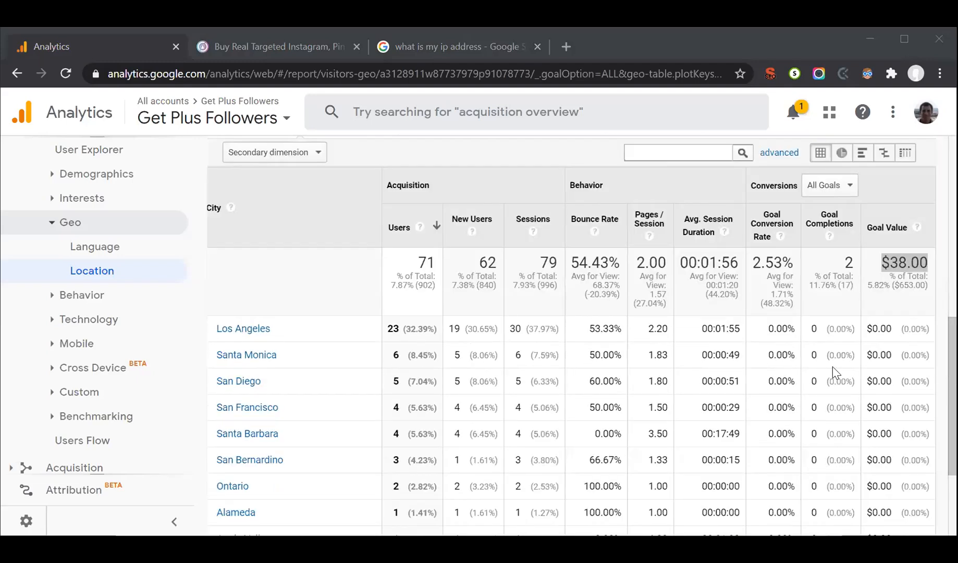
left_click(819, 215)
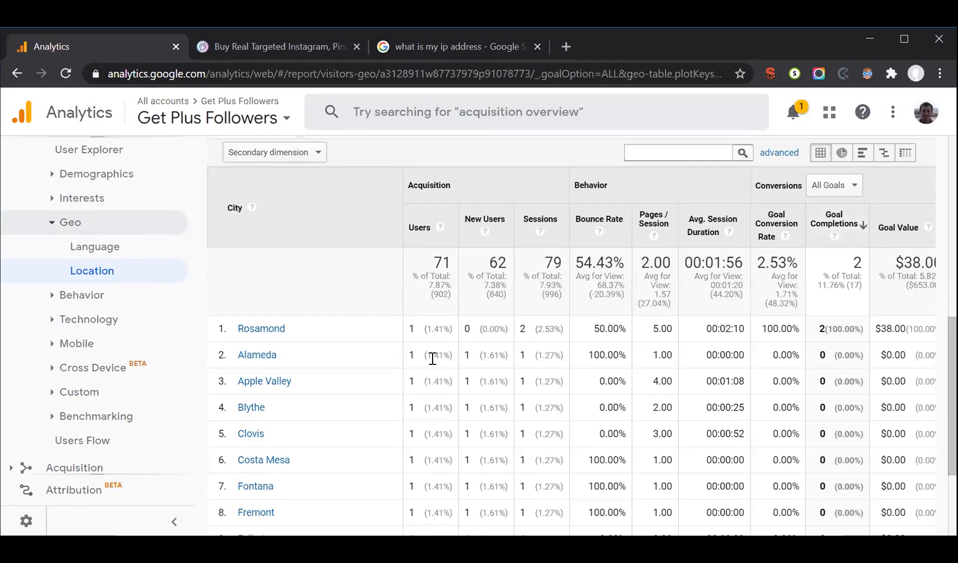
left_click_drag(295, 334, 214, 326)
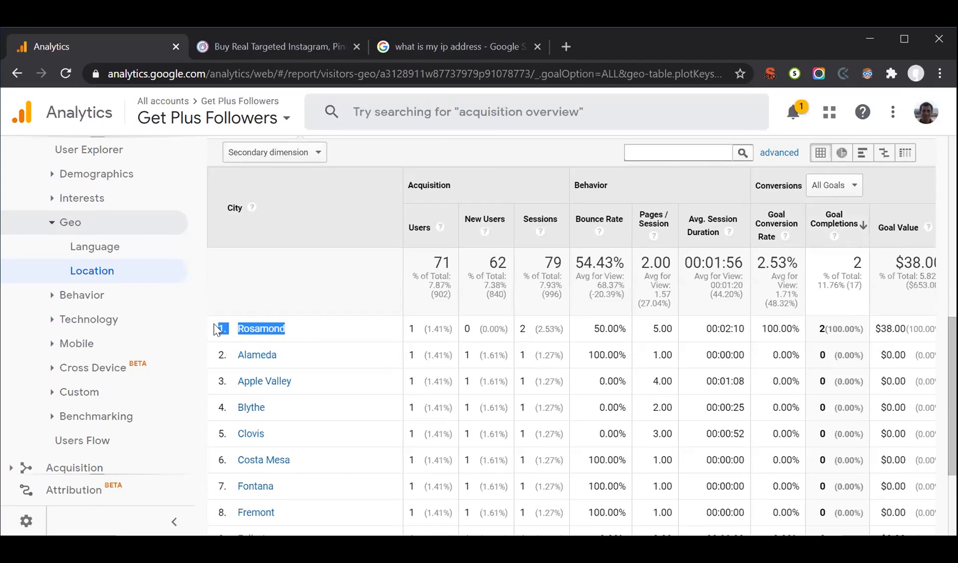
Step: Open the Browser & OS report in the Technology section of the Audience reports
left_click(101, 304)
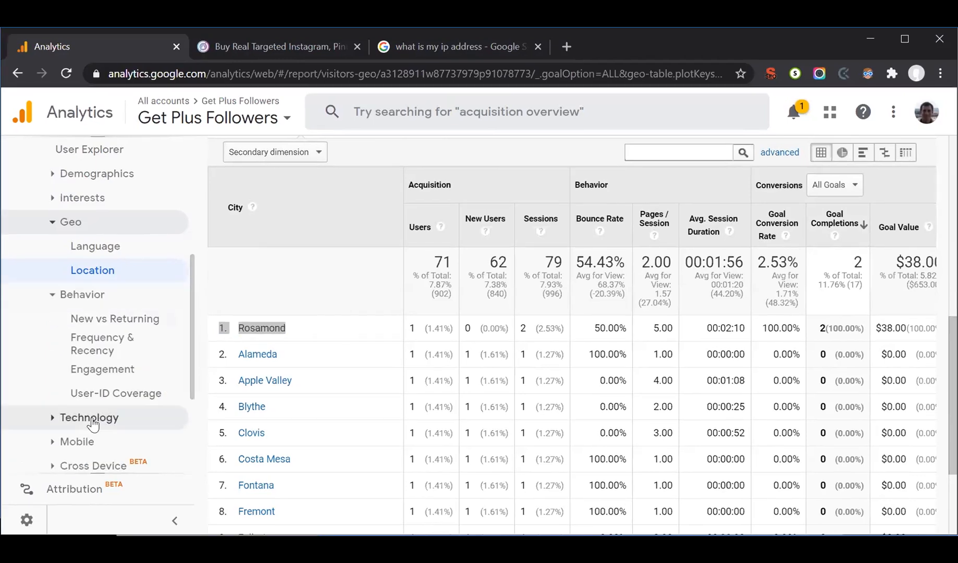
scroll(93, 425, "down", 1)
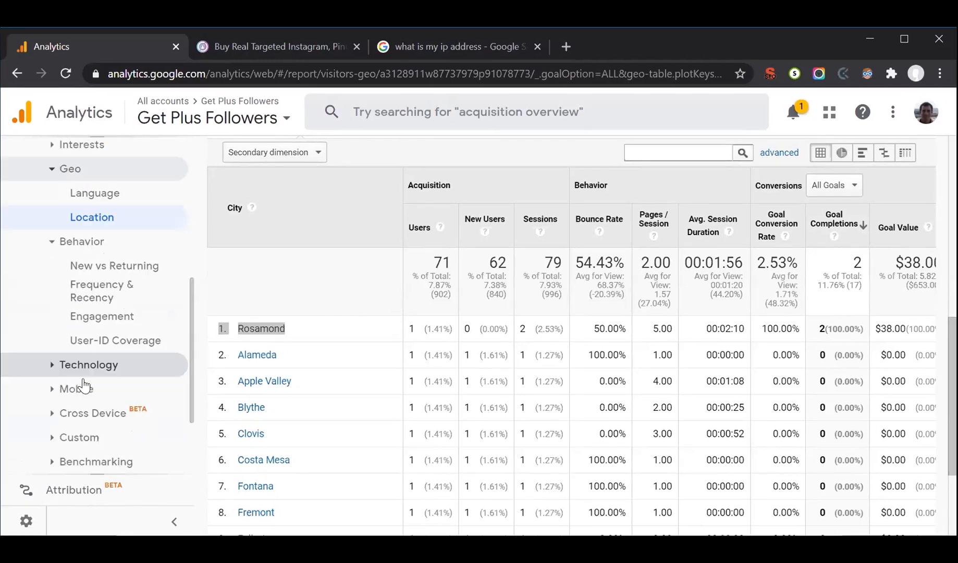
scroll(83, 386, "down", 1)
left_click(73, 290)
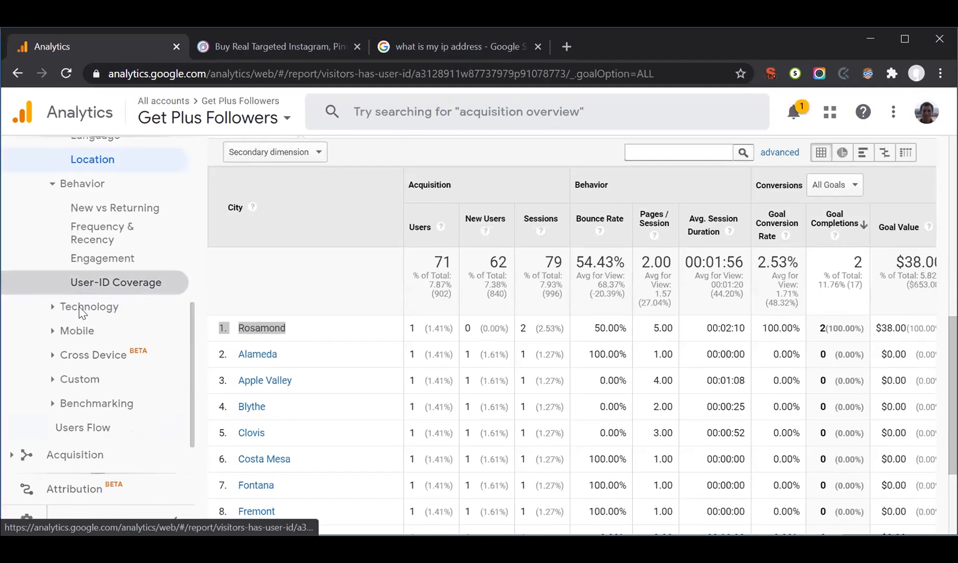
left_click(81, 312)
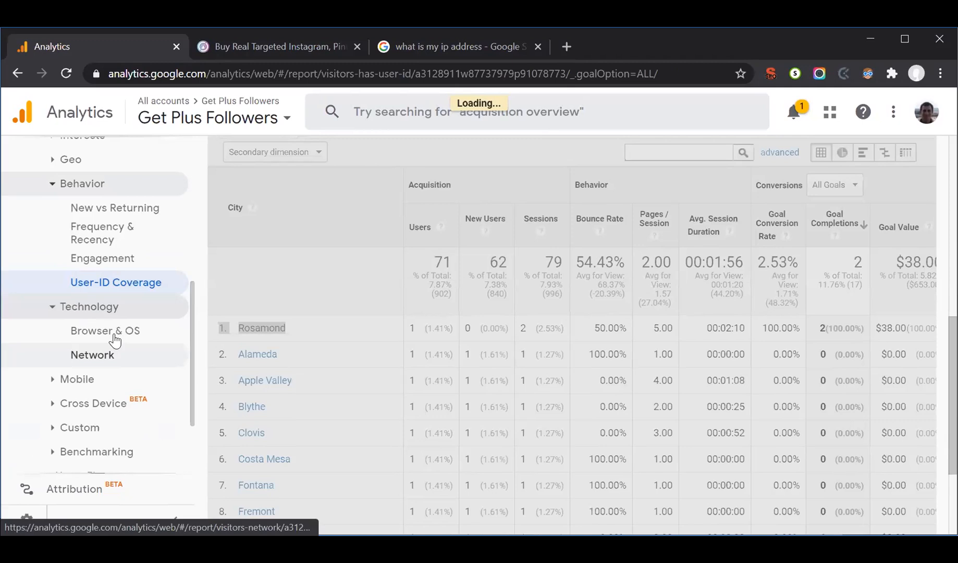
left_click(115, 338)
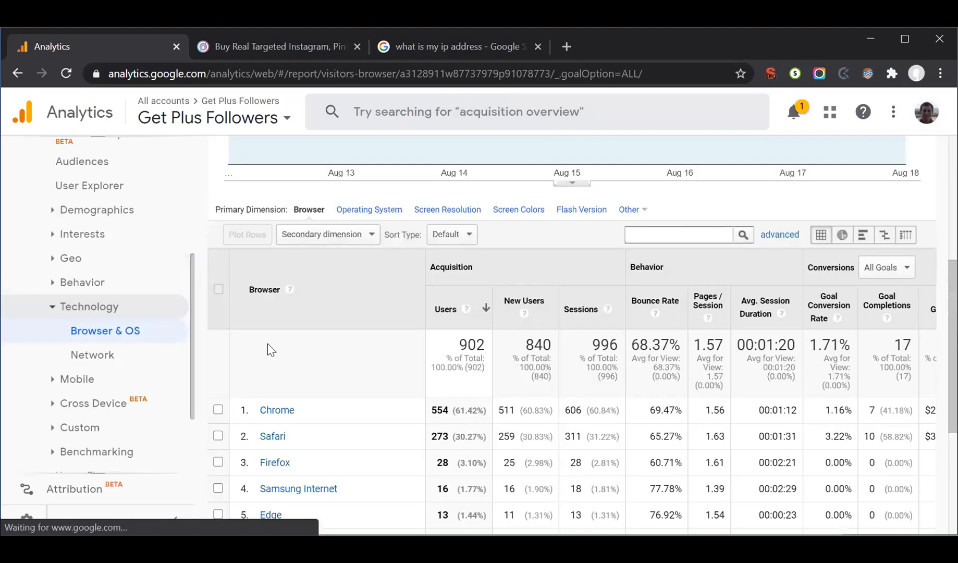
Step: Examine the number of users per browser and the overall bounce rate in the Browser & OS table
scroll(294, 363, "down", 1)
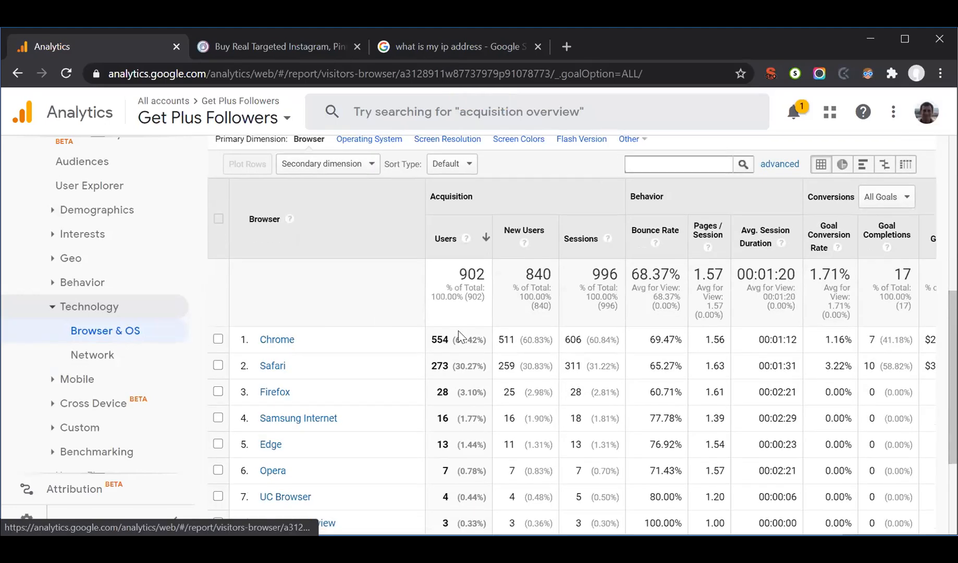
double_click(439, 340)
left_click(439, 367)
double_click(438, 367)
left_click(437, 394)
double_click(441, 393)
double_click(439, 419)
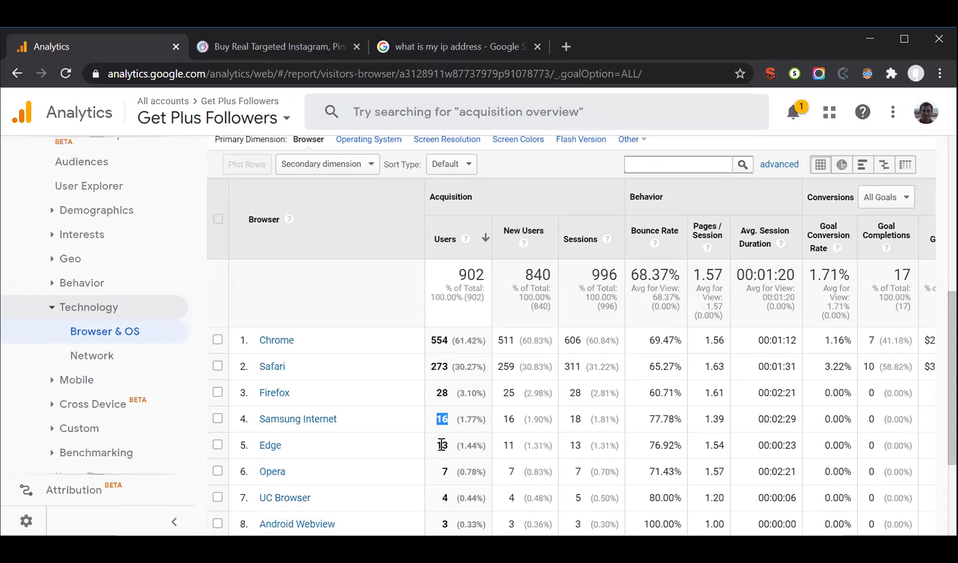
left_click(444, 522)
double_click(444, 468)
scroll(445, 468, "down", 3)
scroll(444, 467, "up", 1)
scroll(443, 471, "up", 2)
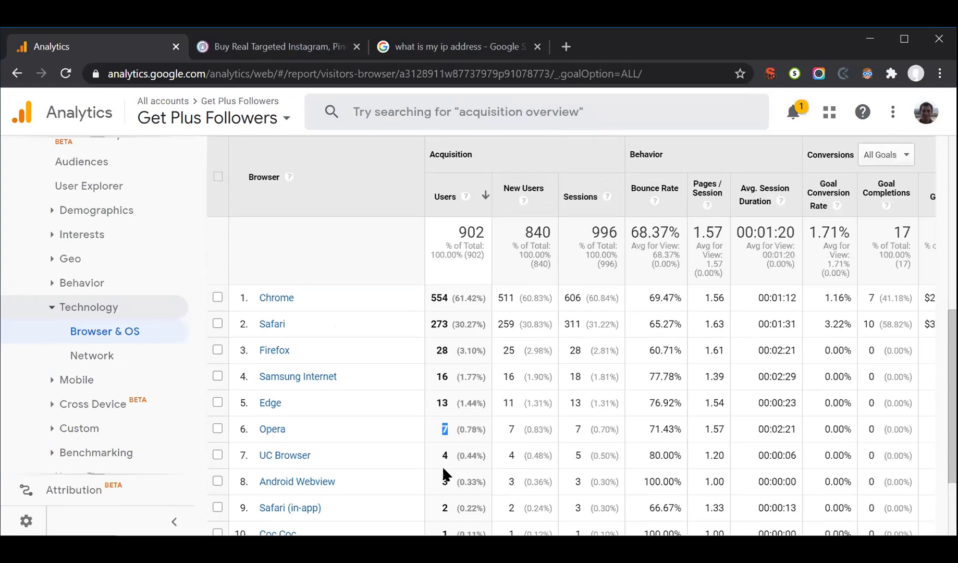
double_click(461, 302)
triple_click(647, 233)
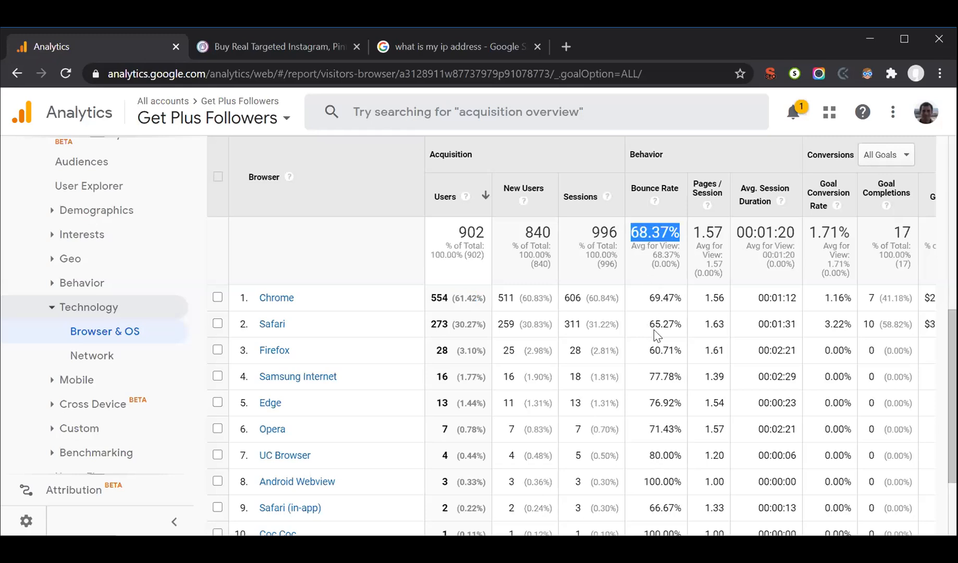
Step: Check the bounce rates of Samsung Internet and Android Webview in the browser table
left_click(651, 372)
double_click(651, 372)
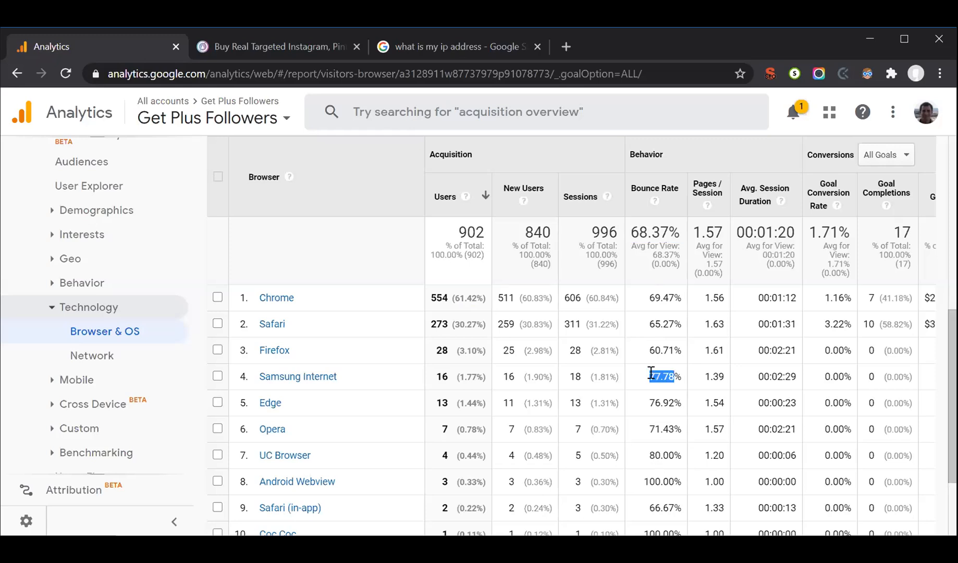
triple_click(653, 483)
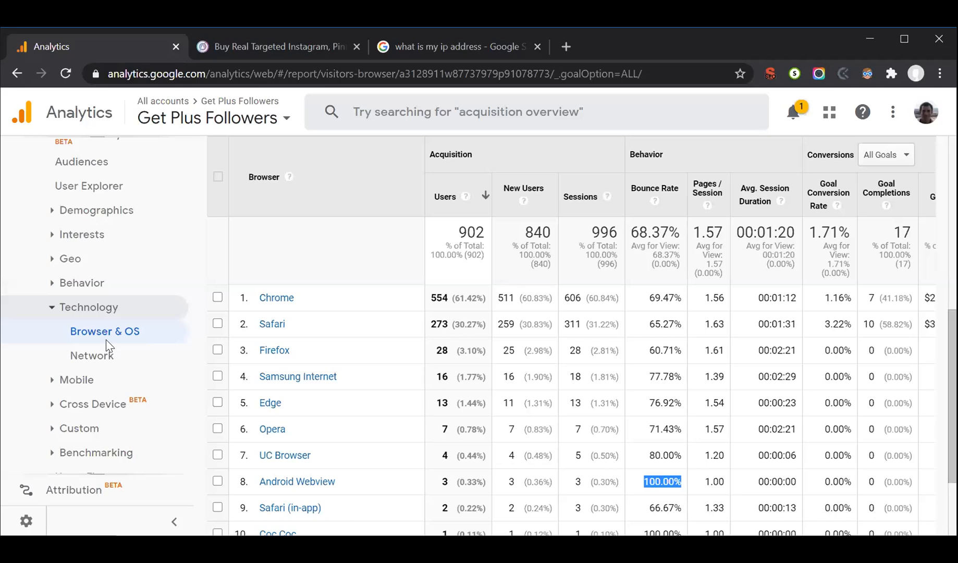
Step: Open the Devices report in the Mobile section of the Audience reports
scroll(75, 281, "down", 2)
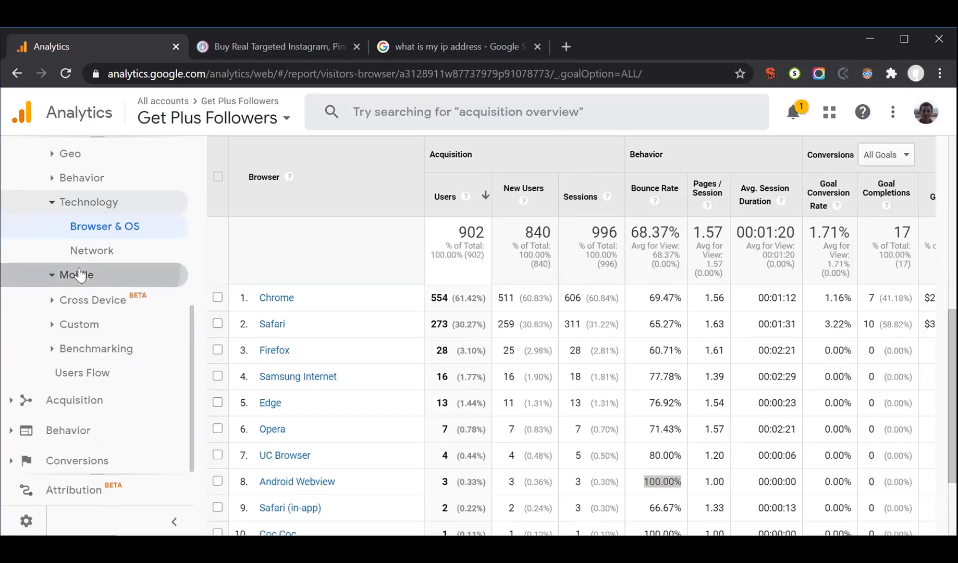
left_click(77, 276)
left_click(104, 319)
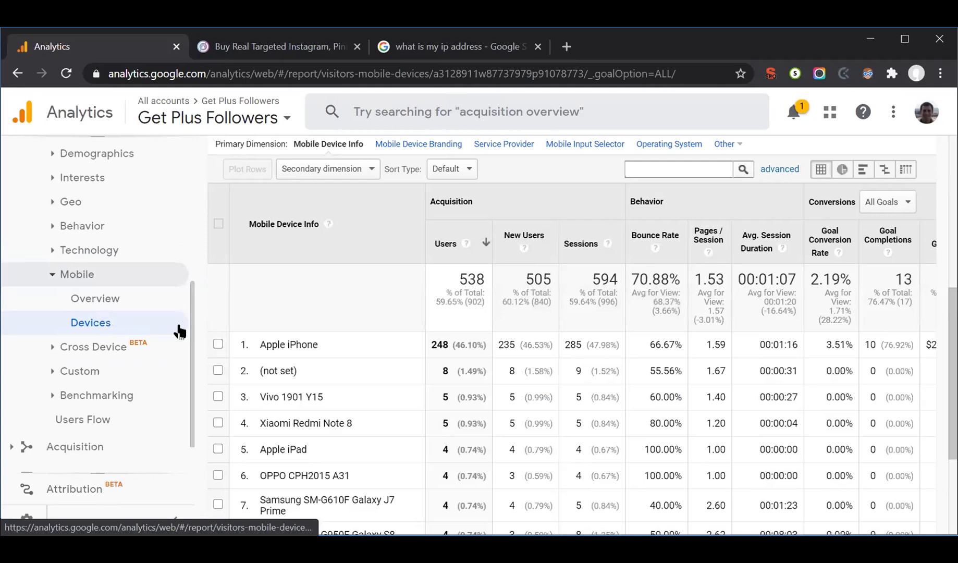
Step: Examine the number and share of users per mobile device, including Apple iPhone, Apple iPad and the Samsung Galaxy J7 Prime
double_click(457, 345)
scroll(457, 346, "down", 1)
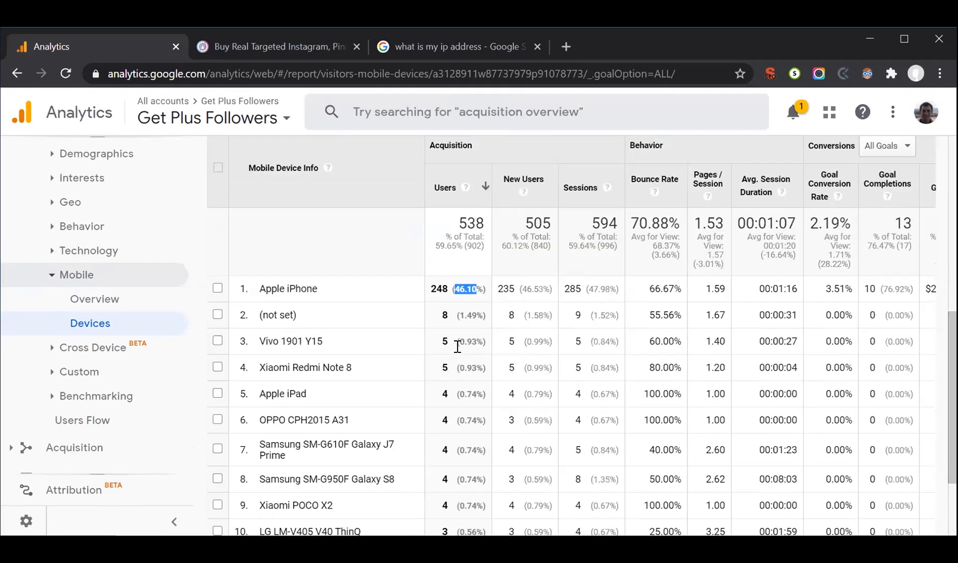
left_click(446, 374)
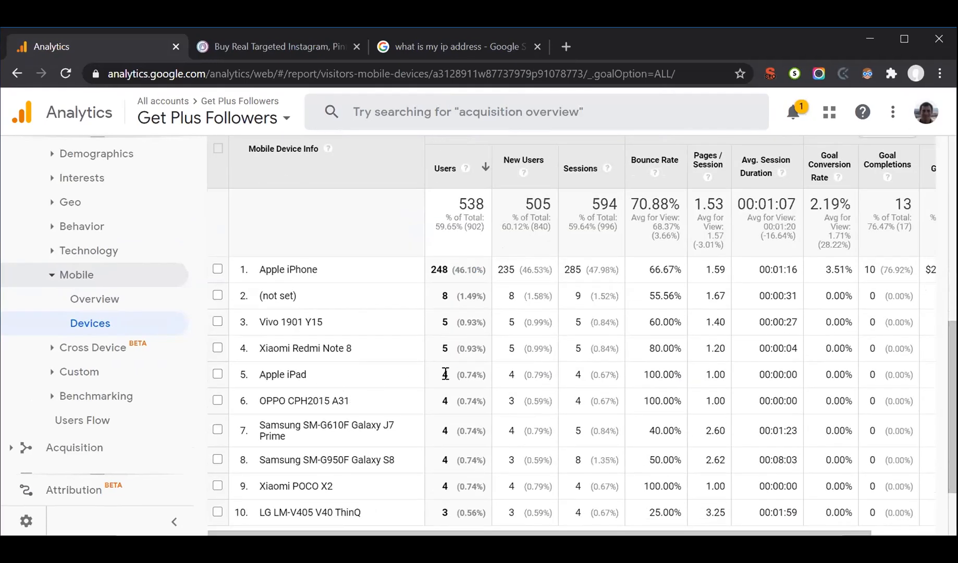
left_click(445, 428)
double_click(445, 427)
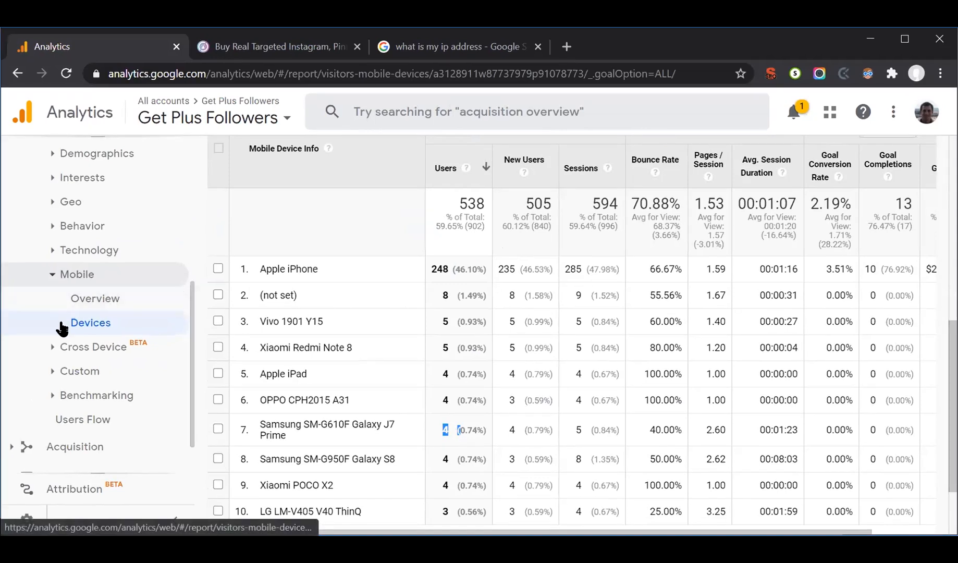
Step: Open the Source/Medium report under All Traffic in the Acquisition reports
scroll(62, 328, "down", 1)
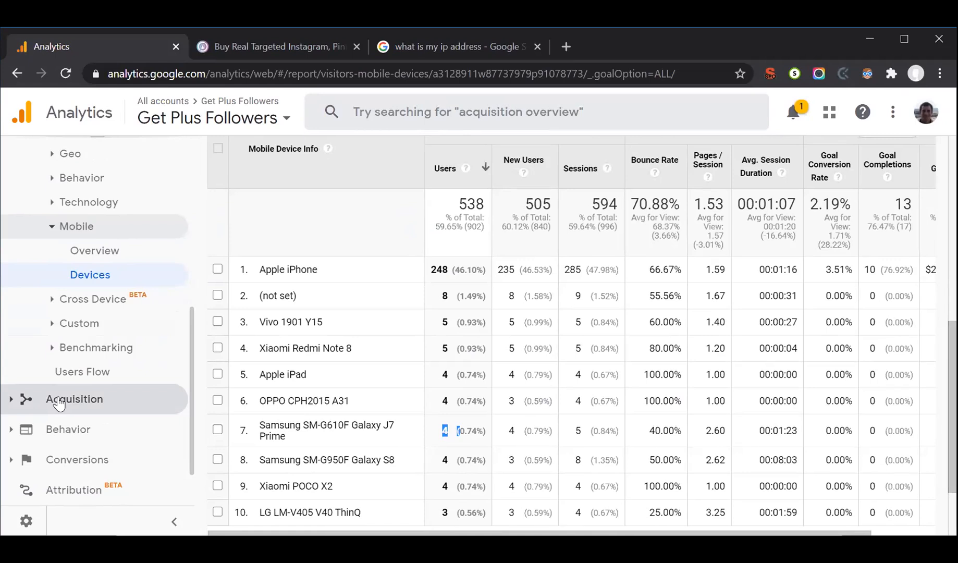
left_click(59, 401)
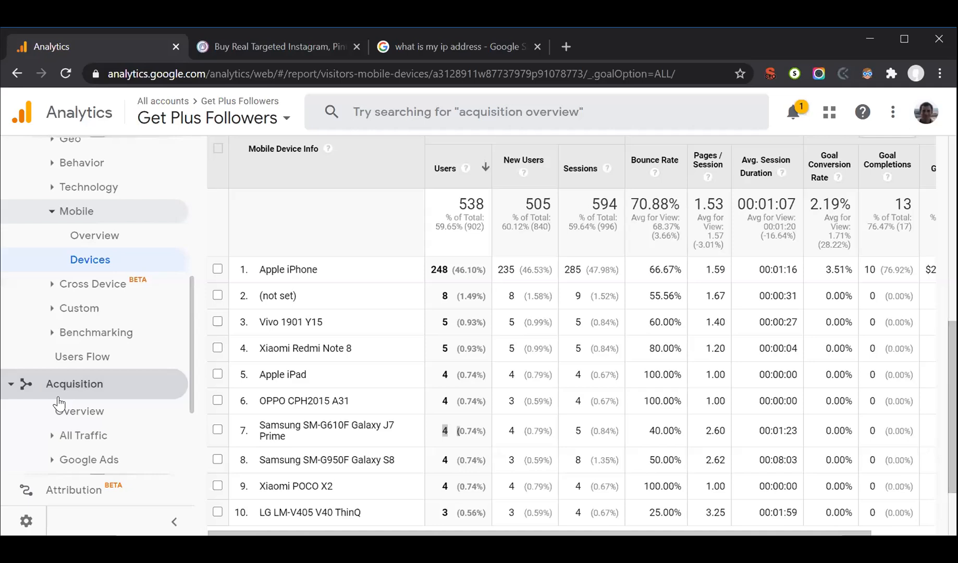
left_click(65, 343)
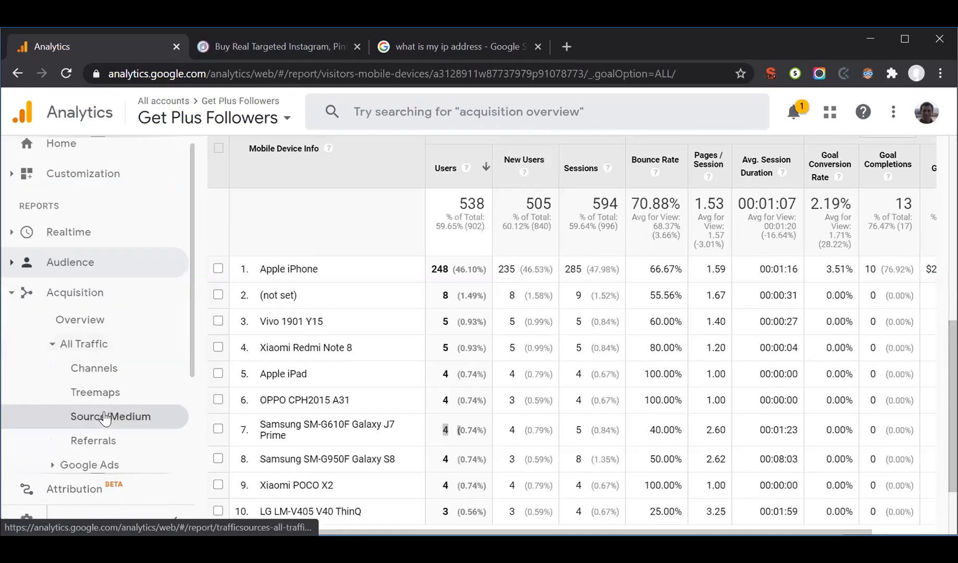
left_click(104, 415)
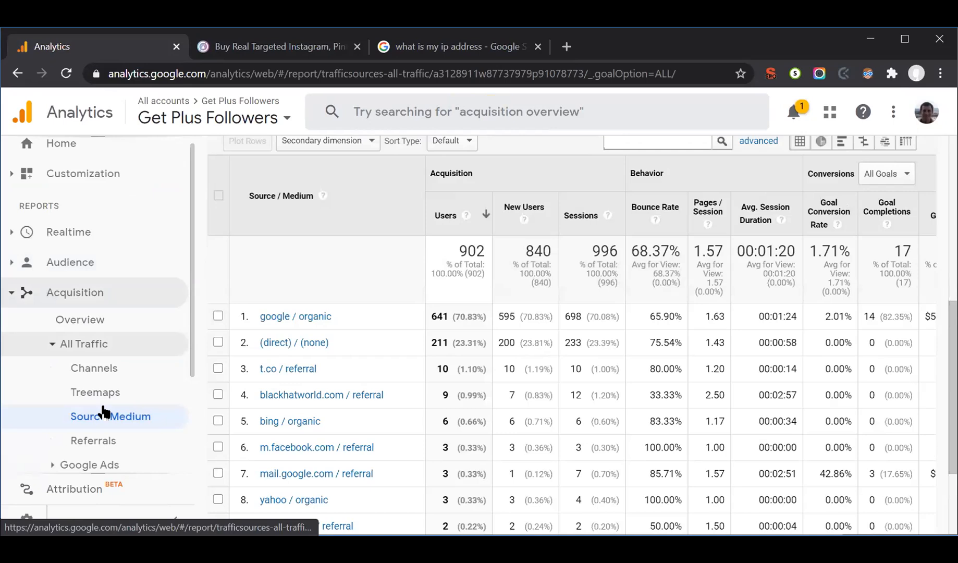
Step: Examine the user counts for the google / organic, direct and t.co / referral traffic sources
left_click_drag(360, 318, 271, 317)
left_click_drag(116, 312, 454, 322)
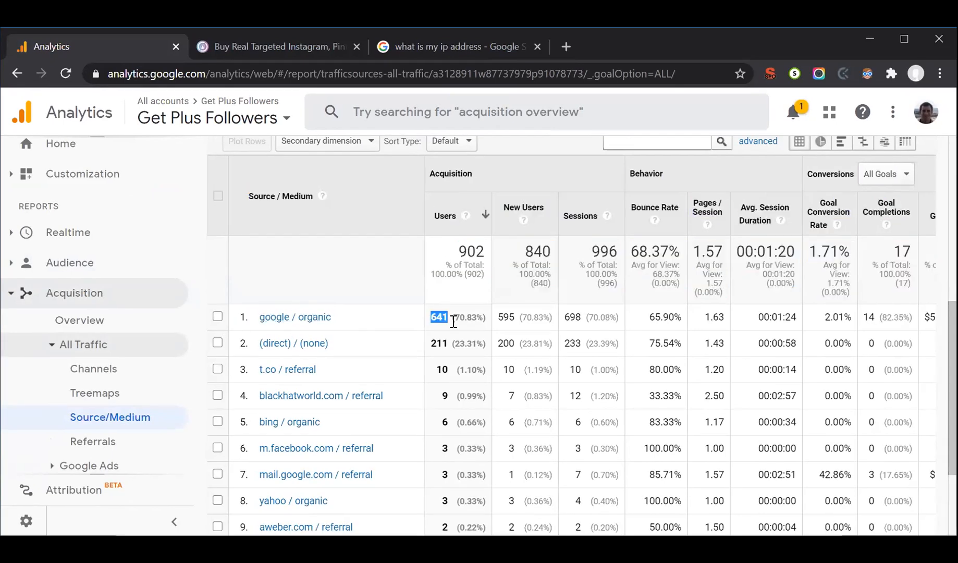
double_click(440, 319)
left_click(436, 346)
double_click(436, 345)
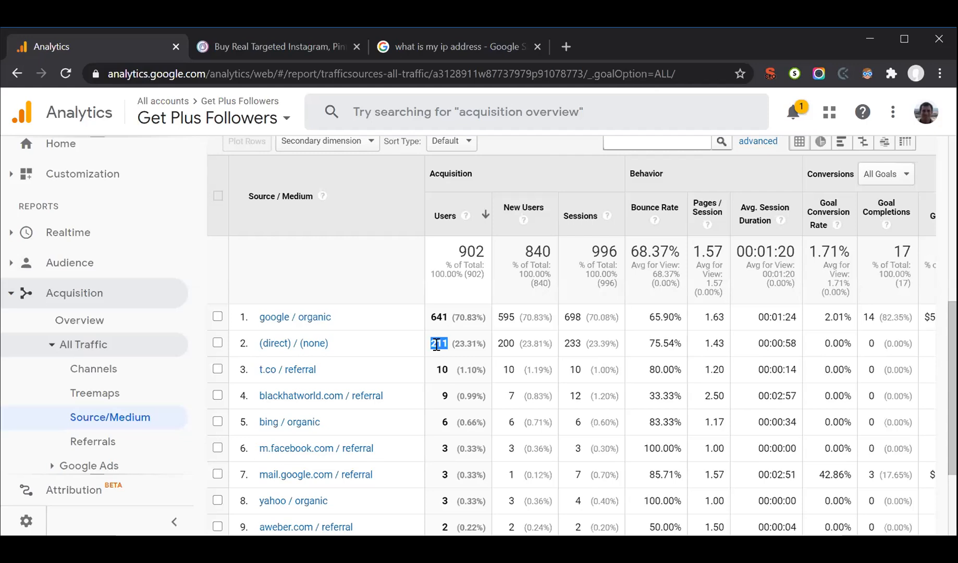
left_click(437, 345)
double_click(442, 370)
left_click_drag(402, 374, 268, 380)
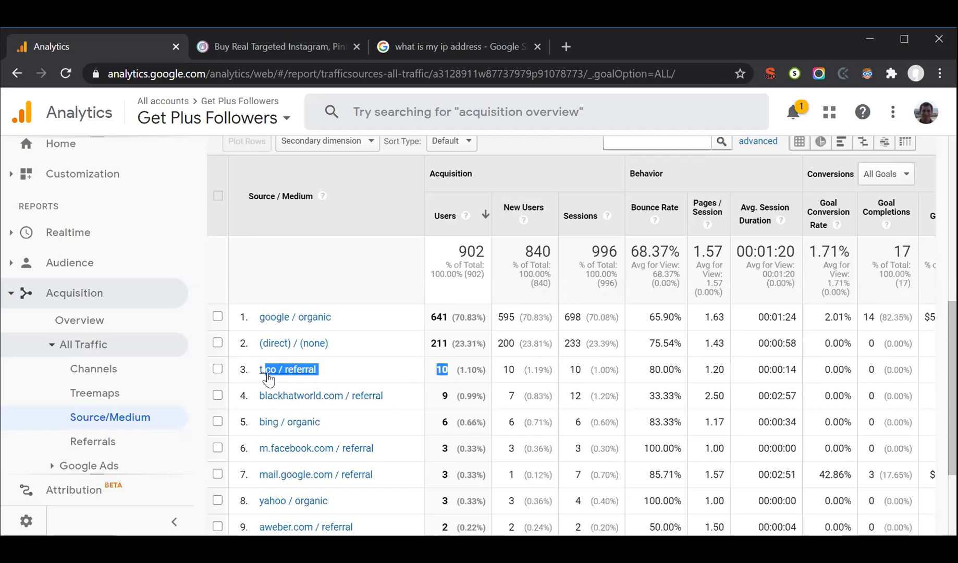
left_click(442, 370)
Step: Compare the user shares of the organic search sources Google, Bing and Yahoo
scroll(442, 370, "down", 3)
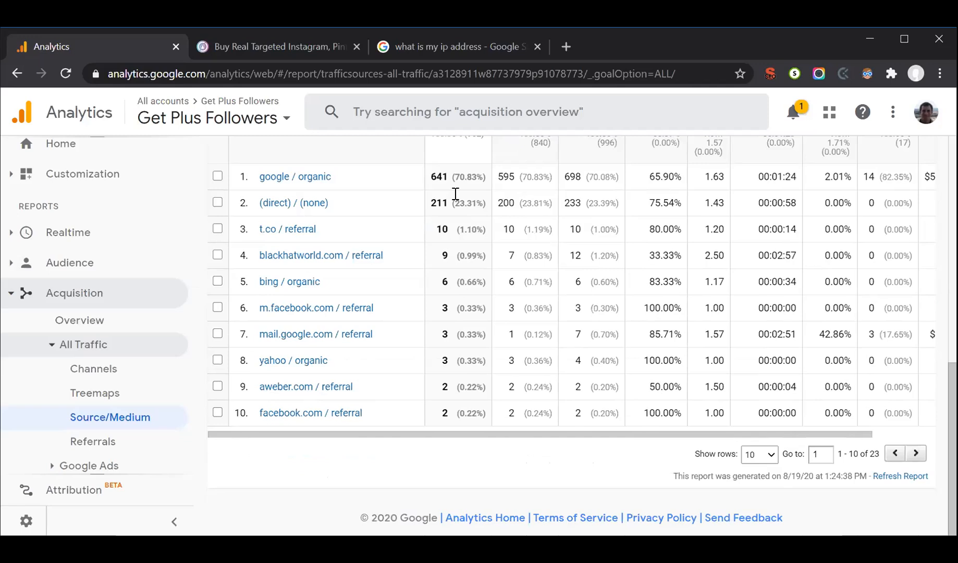
double_click(463, 177)
double_click(470, 281)
double_click(468, 361)
Step: Examine the overall bounce rate and those of t.co, Bing and m.facebook.com, plus m.facebook.com's pages per session and session duration
scroll(468, 363, "up", 2)
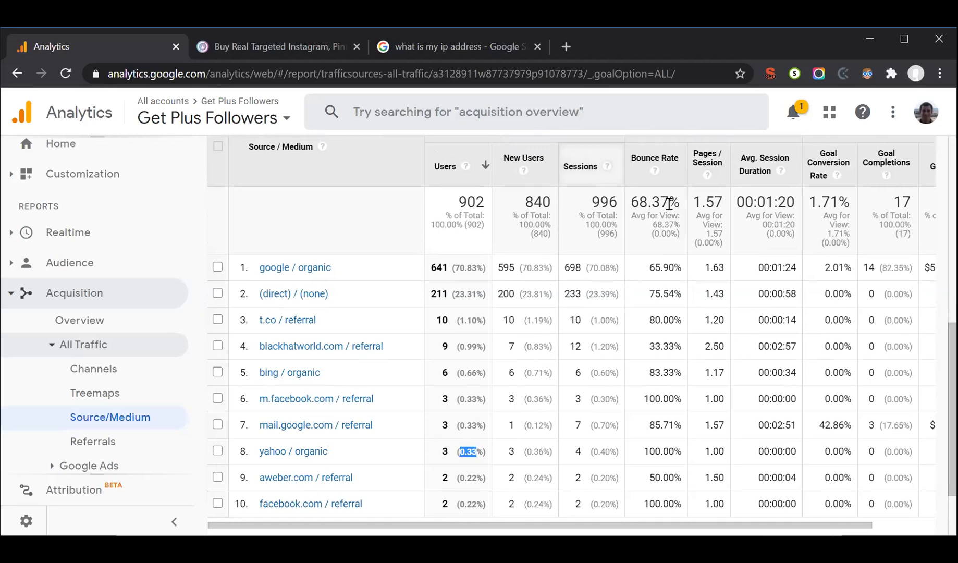
double_click(641, 200)
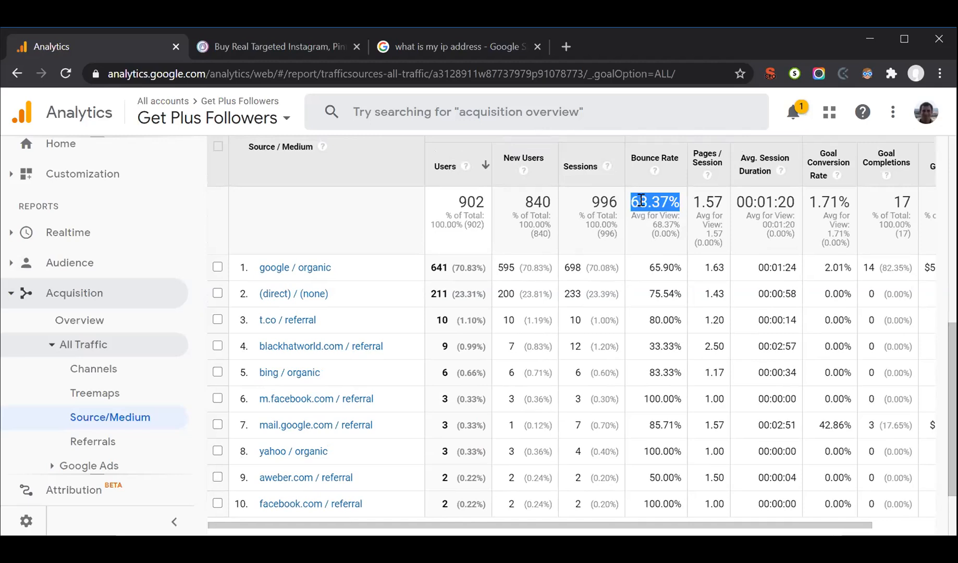
left_click(655, 322)
triple_click(655, 322)
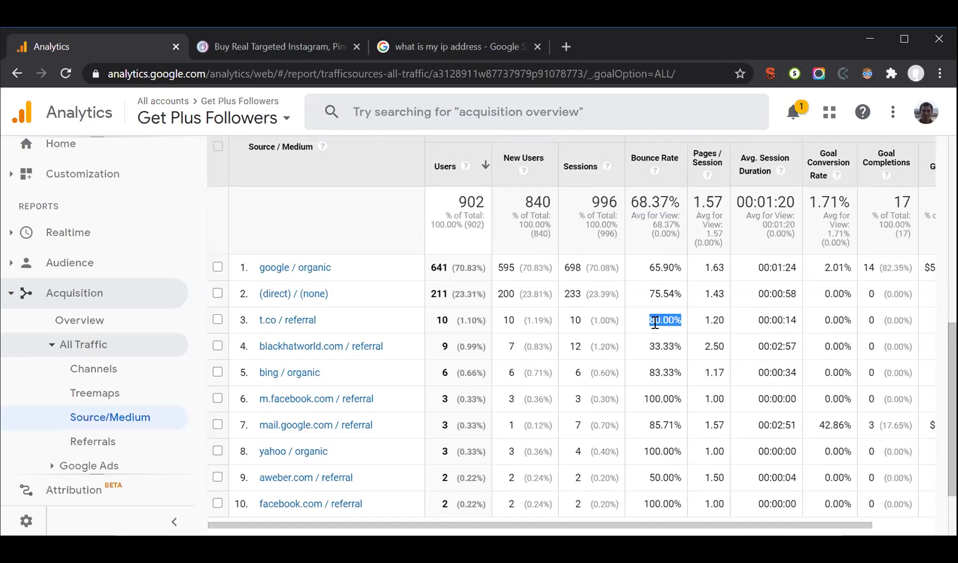
double_click(655, 322)
left_click(654, 322)
double_click(655, 374)
double_click(658, 398)
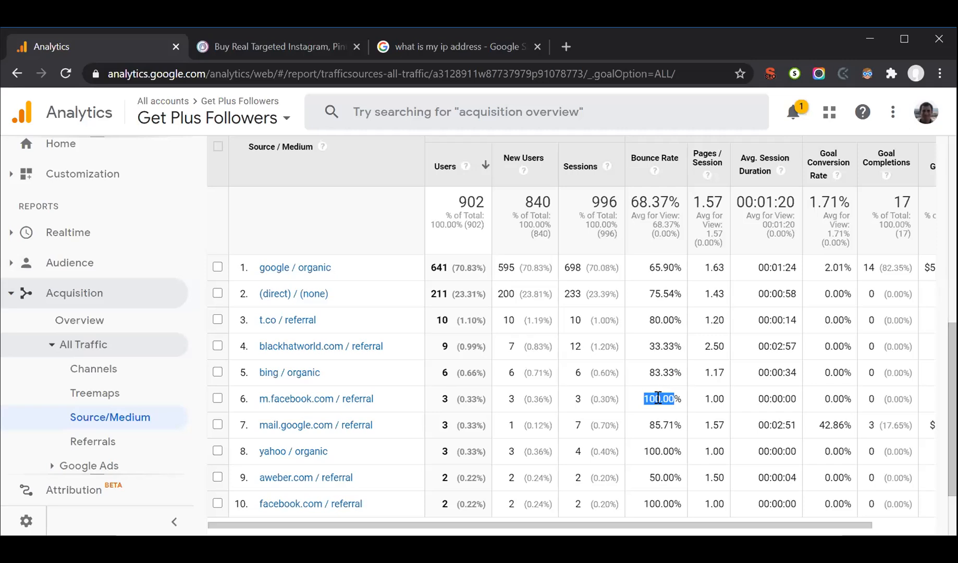
double_click(706, 398)
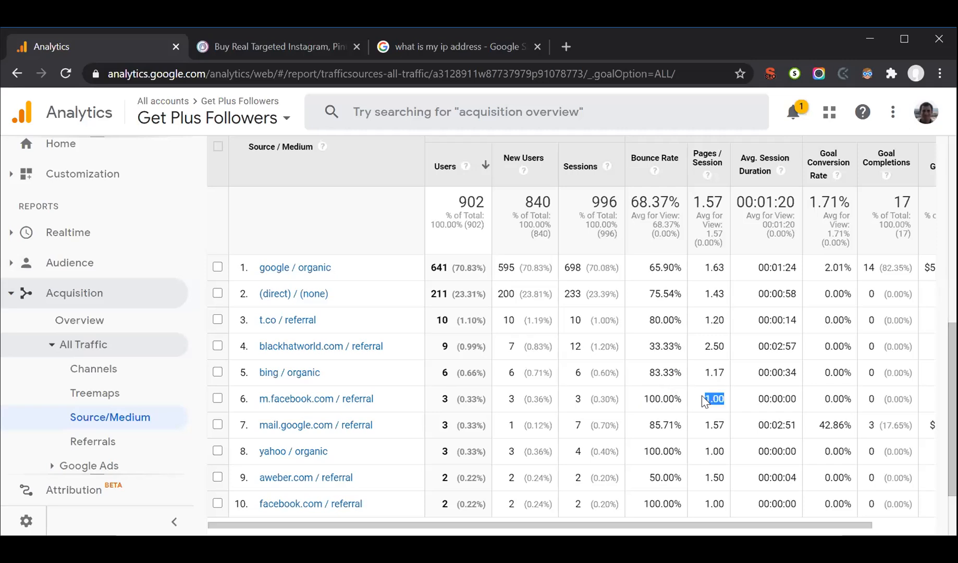
triple_click(771, 399)
Step: Examine the goal conversion rate, bounce rate and goal completions of mail.google.com against the google / organic and total completions
double_click(830, 425)
left_click(652, 426)
triple_click(652, 427)
left_click(871, 428)
double_click(869, 269)
double_click(900, 202)
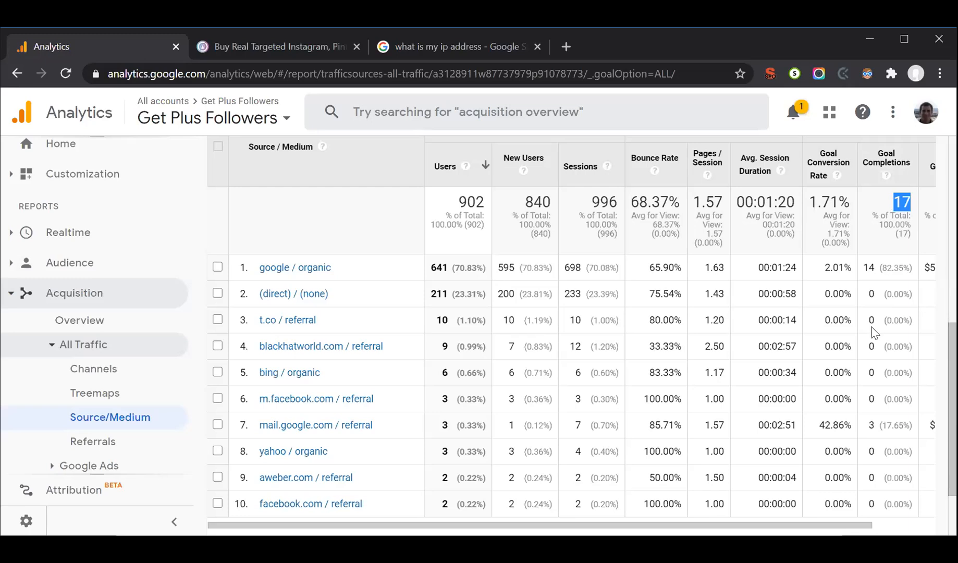
left_click(872, 425)
double_click(870, 427)
Step: Change the report's date range to start on Aug 12, 2019, keeping Aug 18, 2020 as the end date
scroll(871, 427, "up", 2)
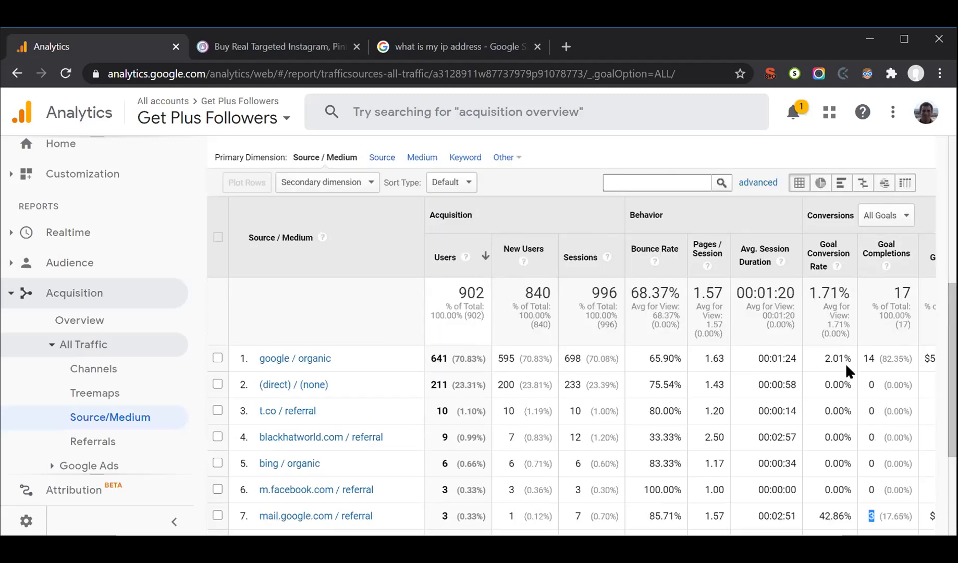
scroll(846, 363, "up", 6)
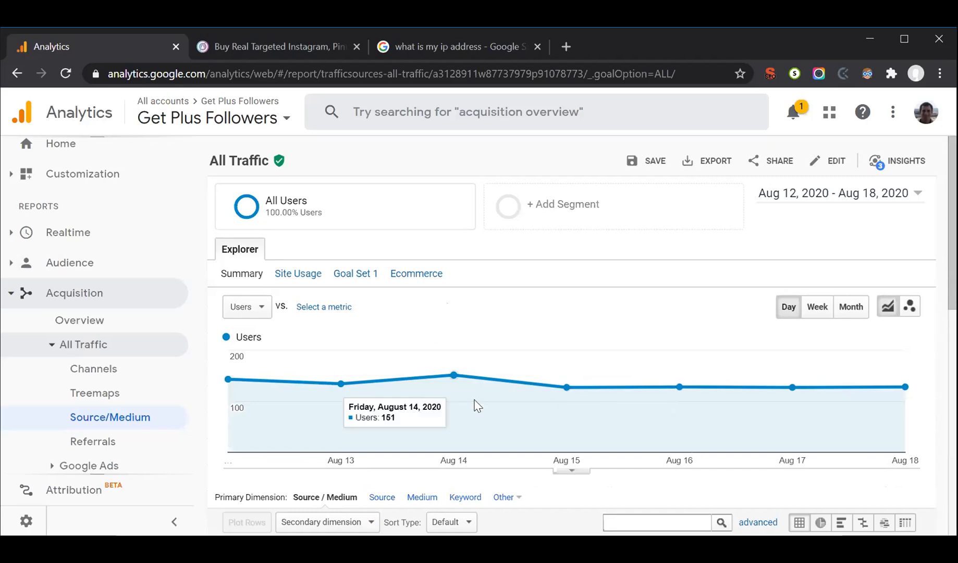
left_click(806, 203)
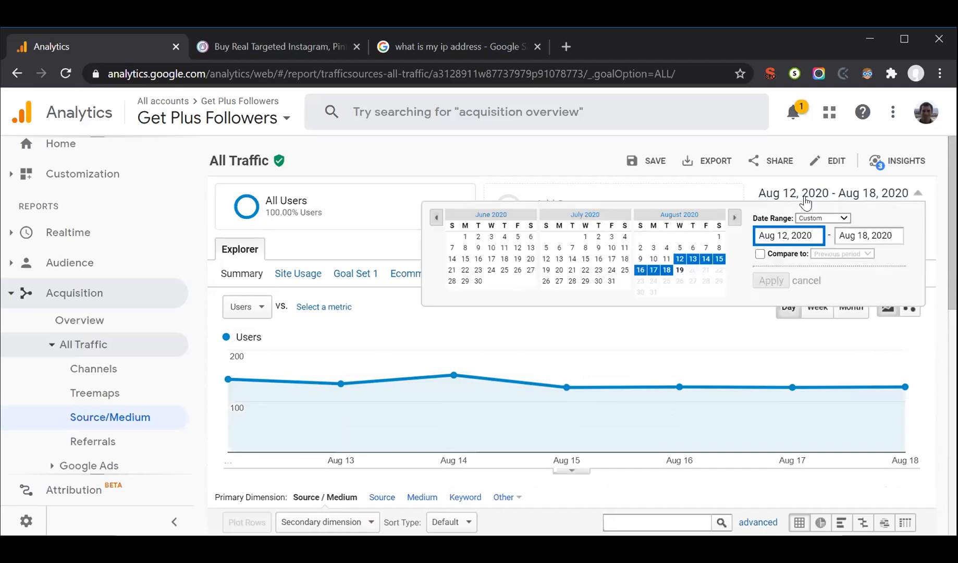
left_click(805, 203)
left_click(806, 203)
left_click_drag(808, 236, 819, 241)
type("\\\\19")
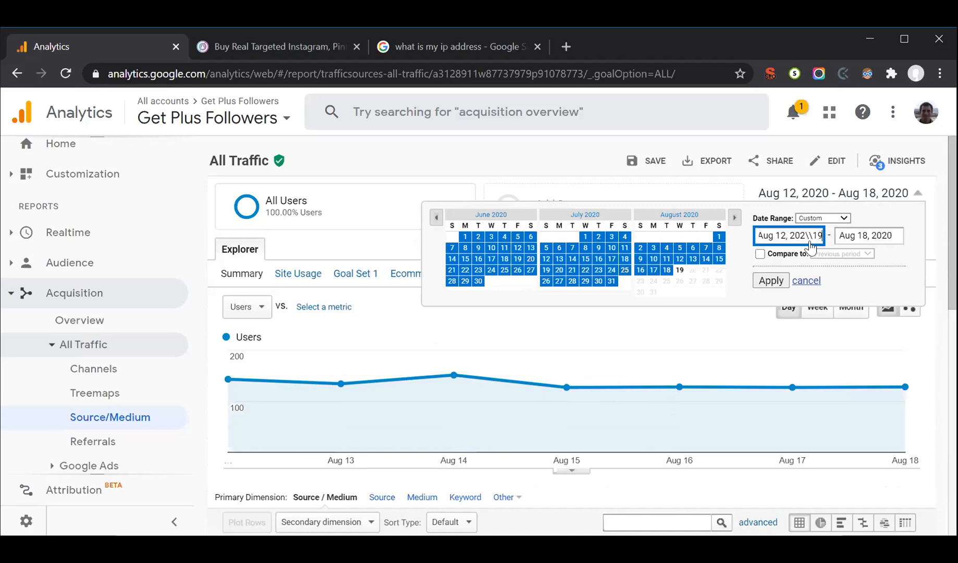
key("BackSpace")
key("BackSpace")
key("BackSpace")
key("BackSpace")
type("19")
left_click(768, 280)
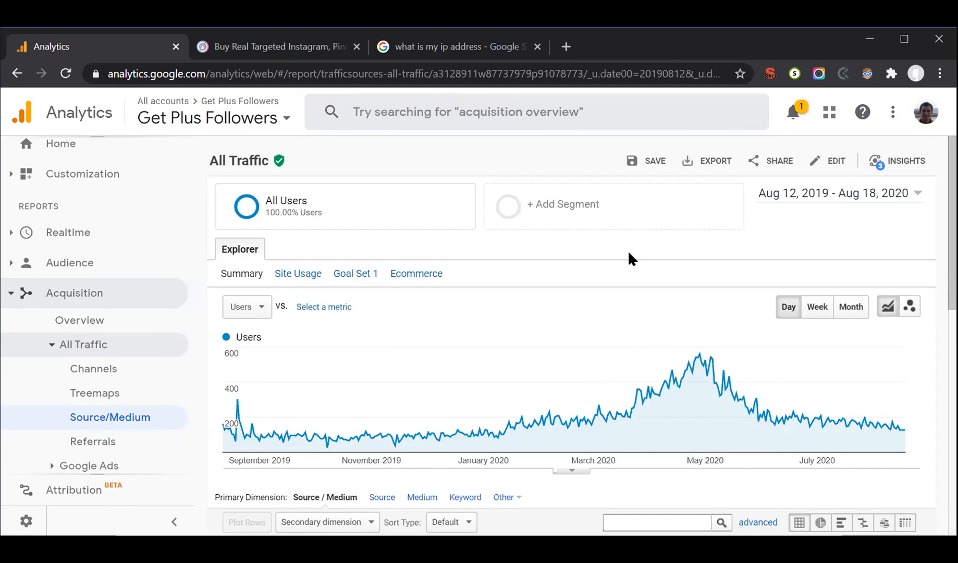
Step: Examine the users per traffic source over the full year, including the shares of google / organic and bing / organic
scroll(628, 252, "down", 4)
scroll(630, 258, "down", 1)
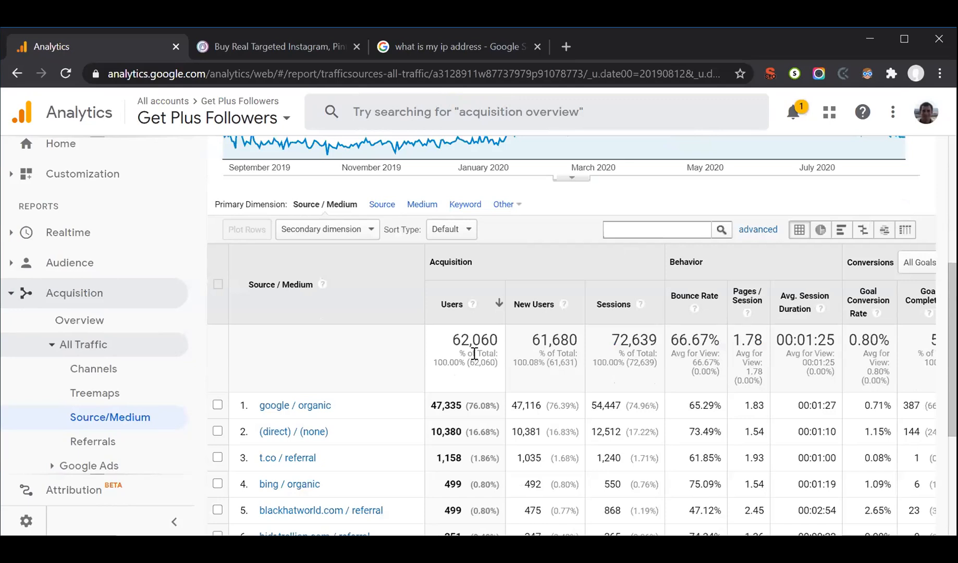
scroll(474, 354, "down", 1)
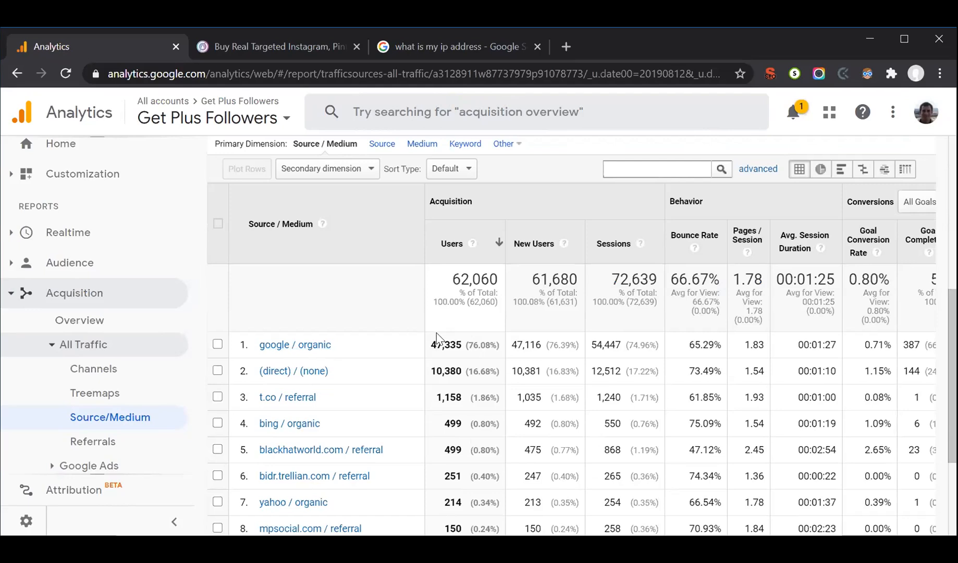
double_click(477, 344)
scroll(476, 343, "down", 1)
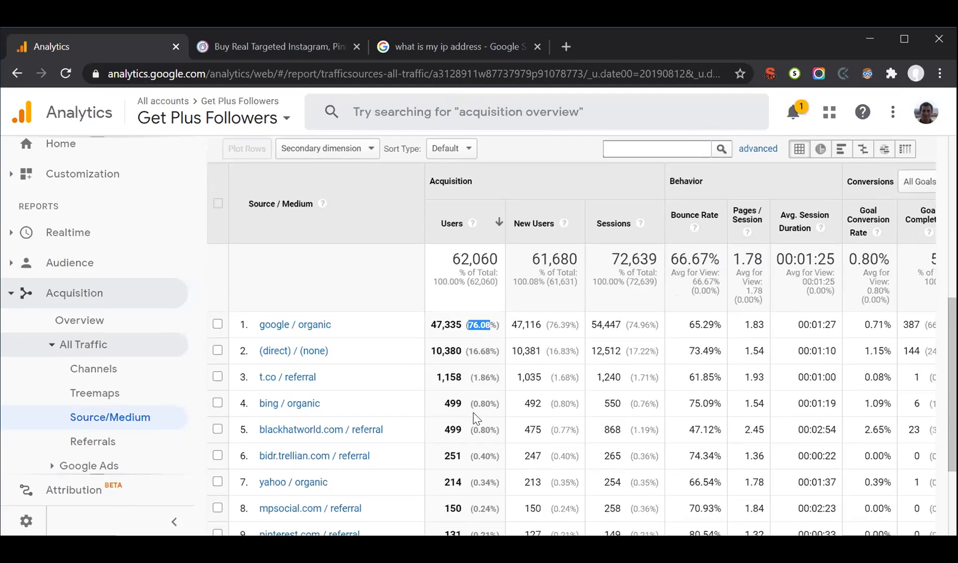
left_click_drag(471, 403, 477, 399)
scroll(477, 400, "down", 3)
scroll(478, 399, "up", 1)
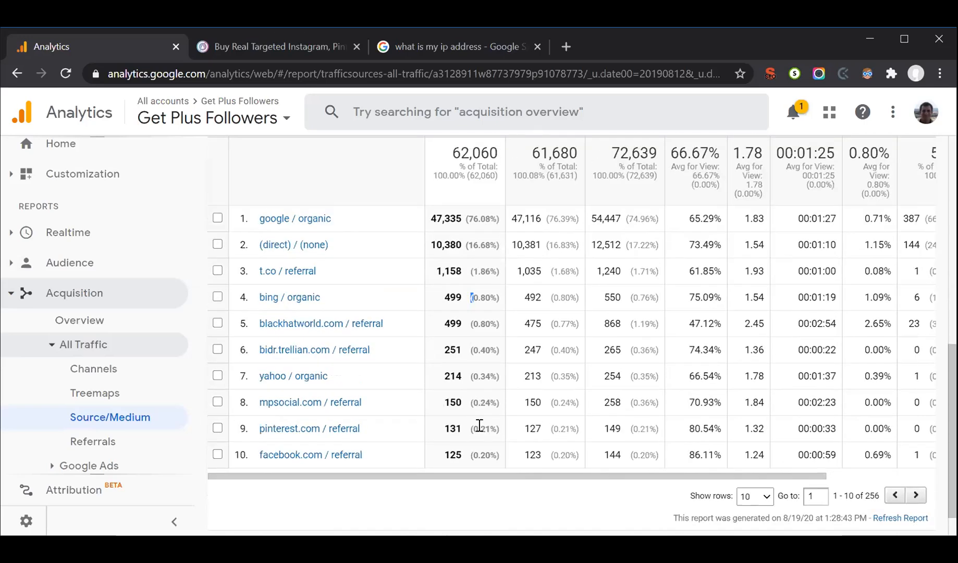
Step: Sort the traffic sources by goal completions, highest first, and collapse the report navigation to widen the table
scroll(479, 426, "up", 3)
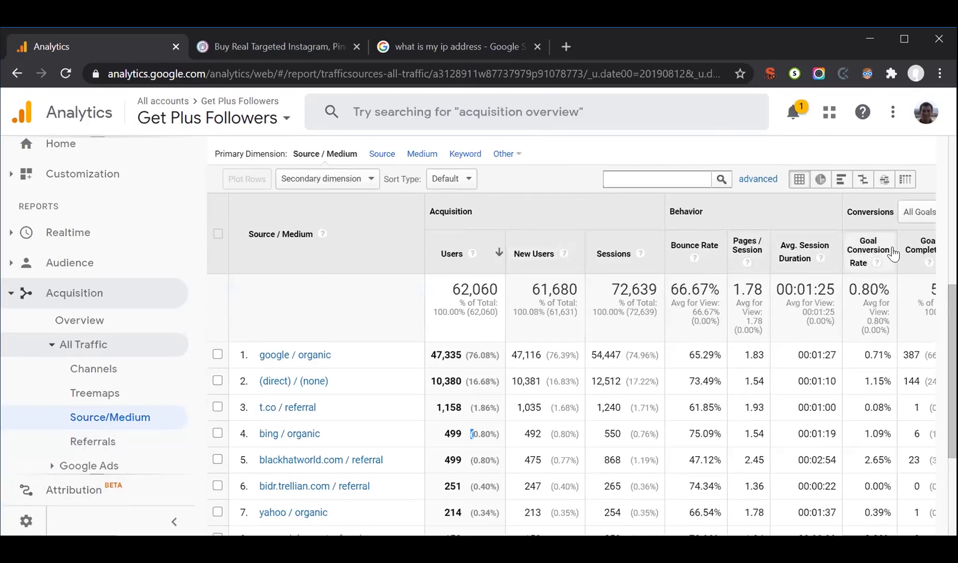
left_click(919, 246)
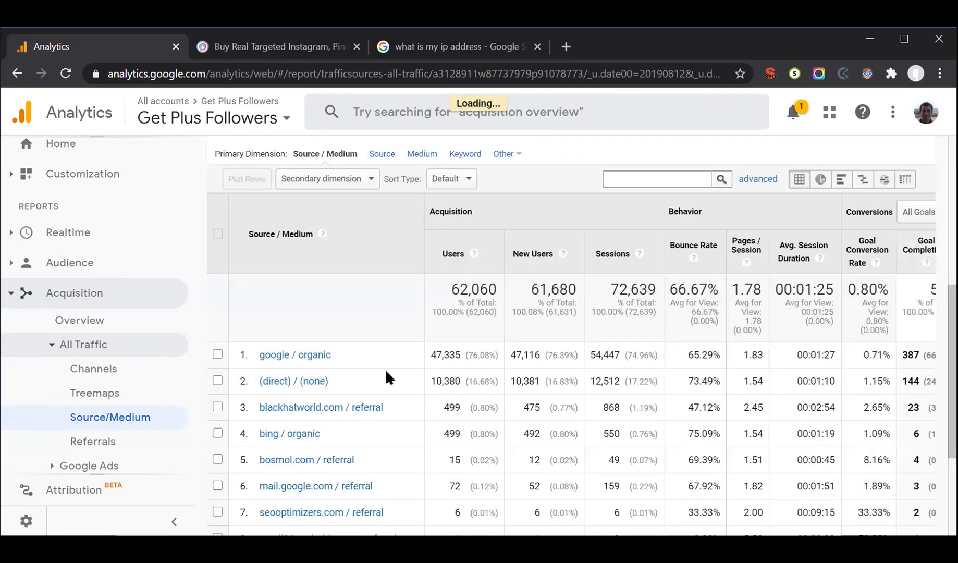
left_click(174, 523)
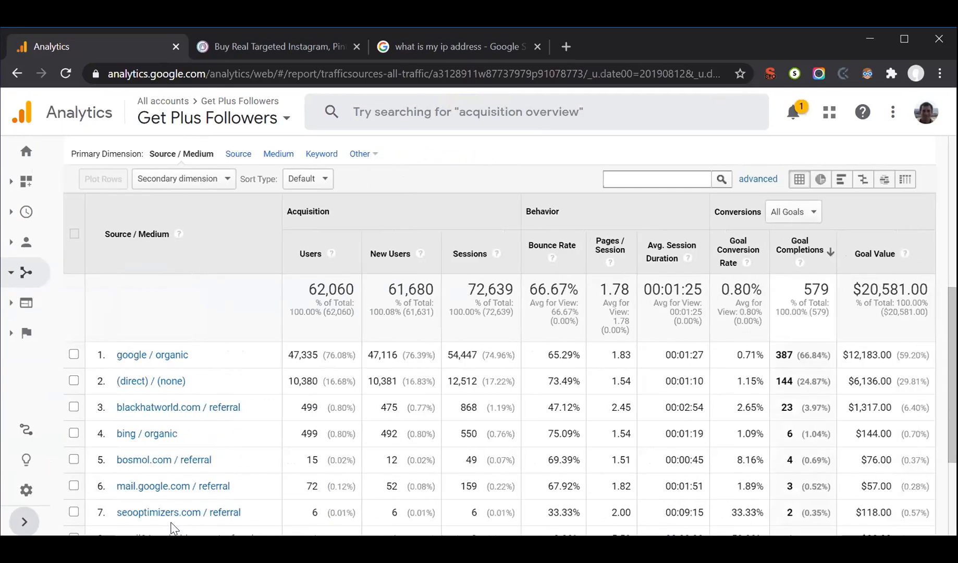
Step: Examine the goal completions of google / organic, direct and bing / organic, and the goal value of bing / organic
double_click(786, 354)
scroll(787, 354, "down", 2)
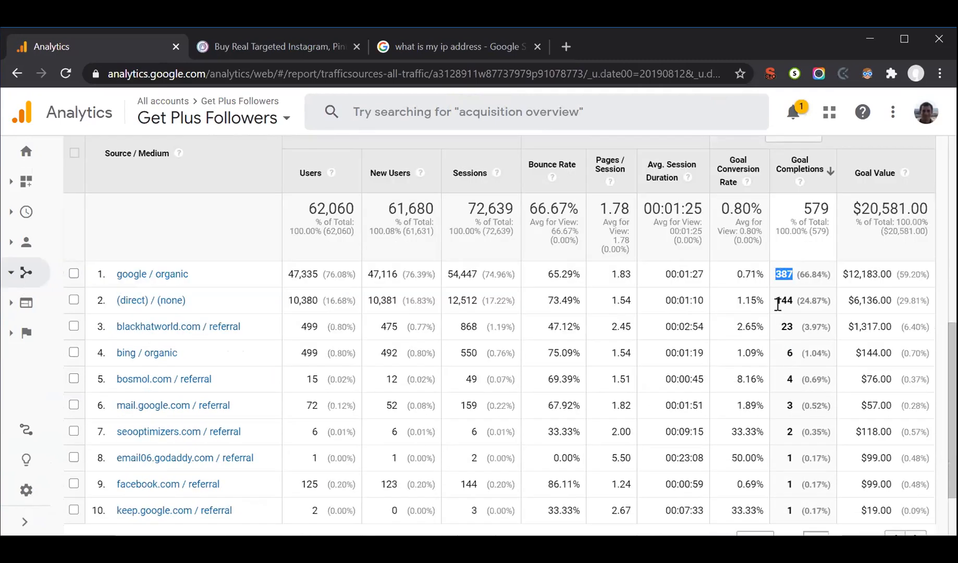
left_click(785, 301)
double_click(784, 301)
double_click(790, 354)
double_click(872, 353)
scroll(873, 353, "down", 3)
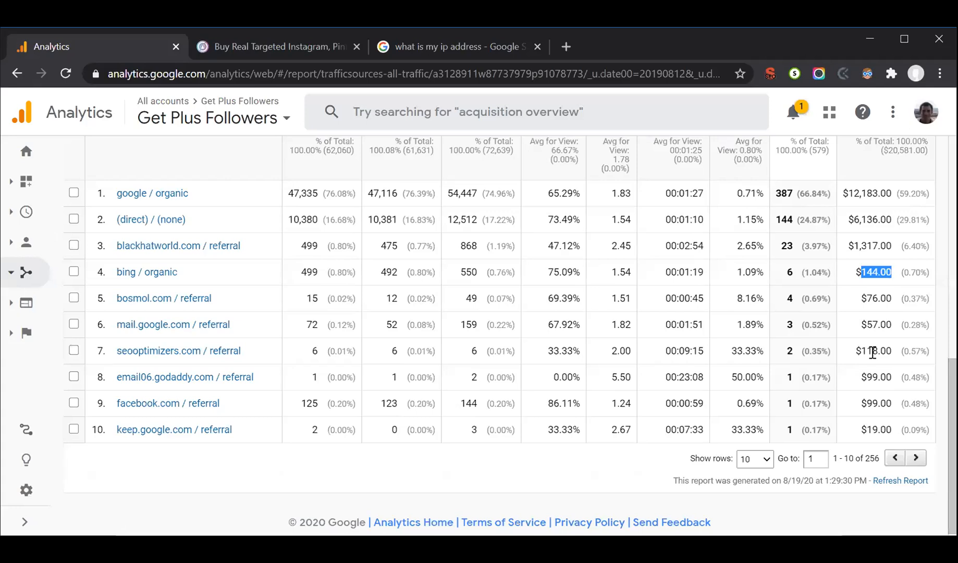
Step: Set the traffic sources table to show 250 rows per page
scroll(872, 353, "down", 1)
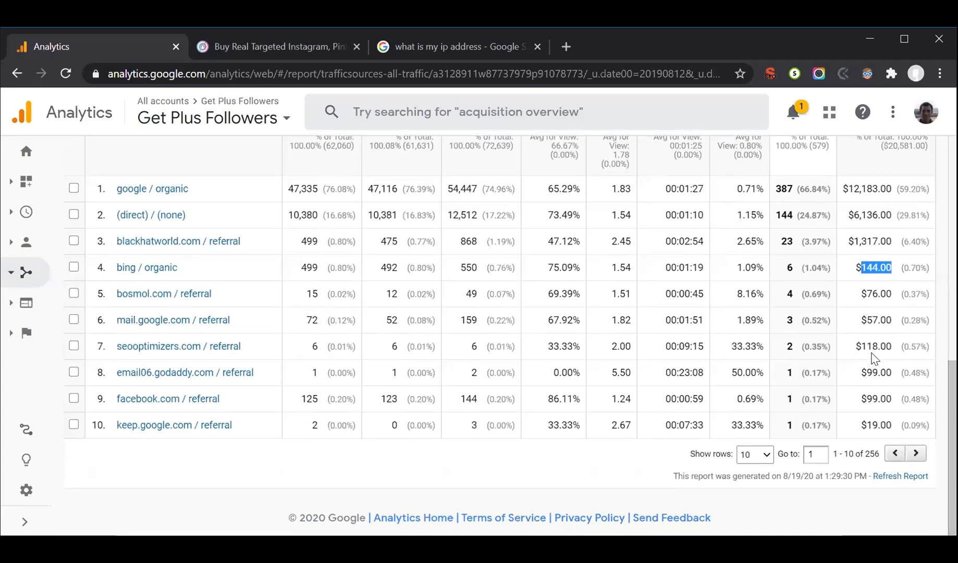
left_click(762, 465)
left_click(757, 454)
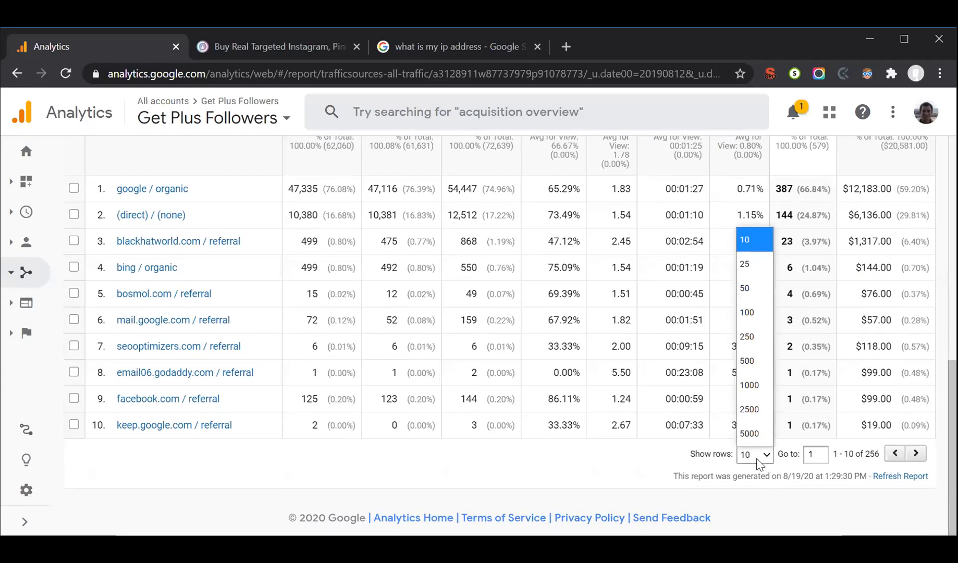
left_click(746, 337)
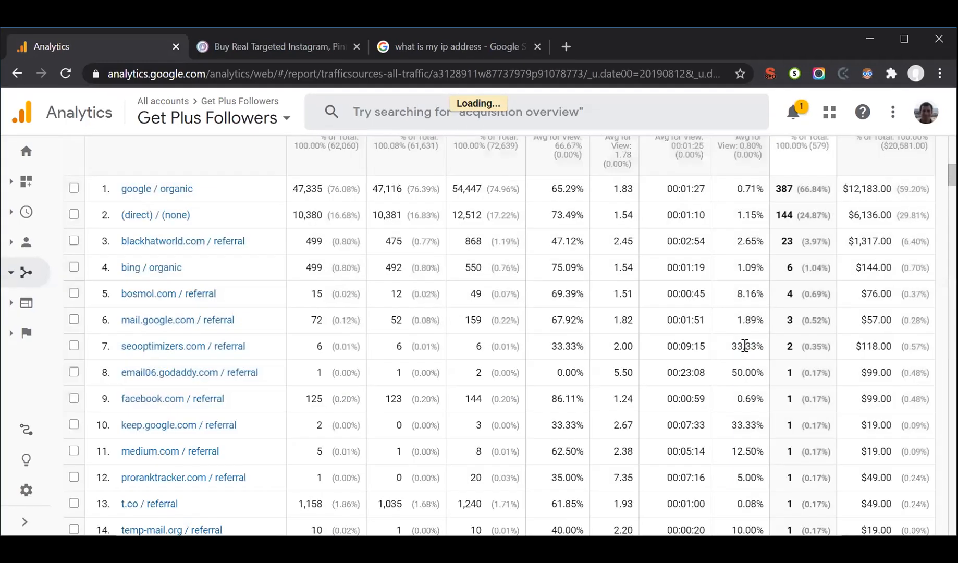
Step: Examine the goal completions of the lower-ranked traffic sources, including yahoo / organic and yelp.com / referral
scroll(638, 393, "down", 3)
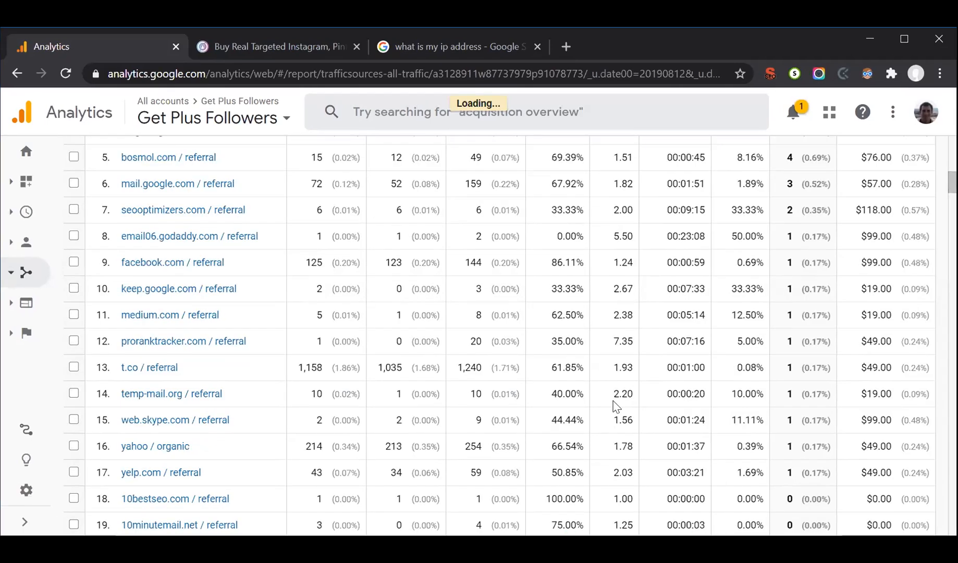
scroll(616, 406, "down", 3)
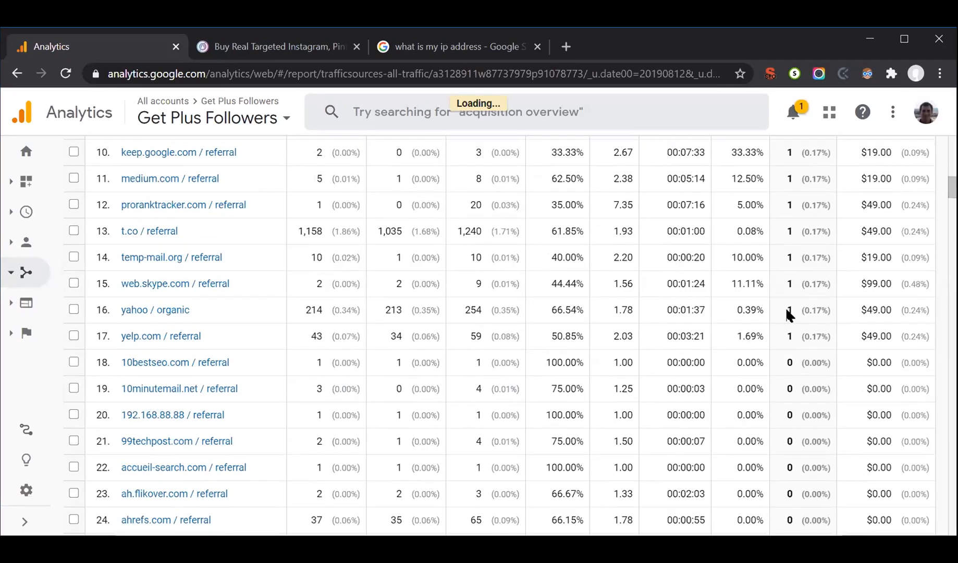
double_click(789, 310)
scroll(790, 309, "down", 1)
double_click(790, 310)
double_click(790, 309)
double_click(790, 335)
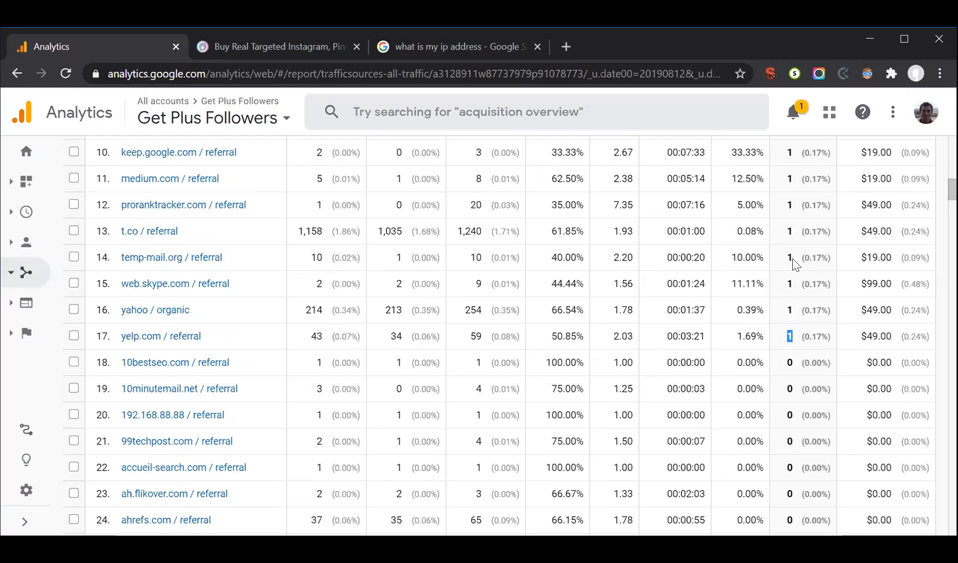
scroll(790, 292, "up", 3)
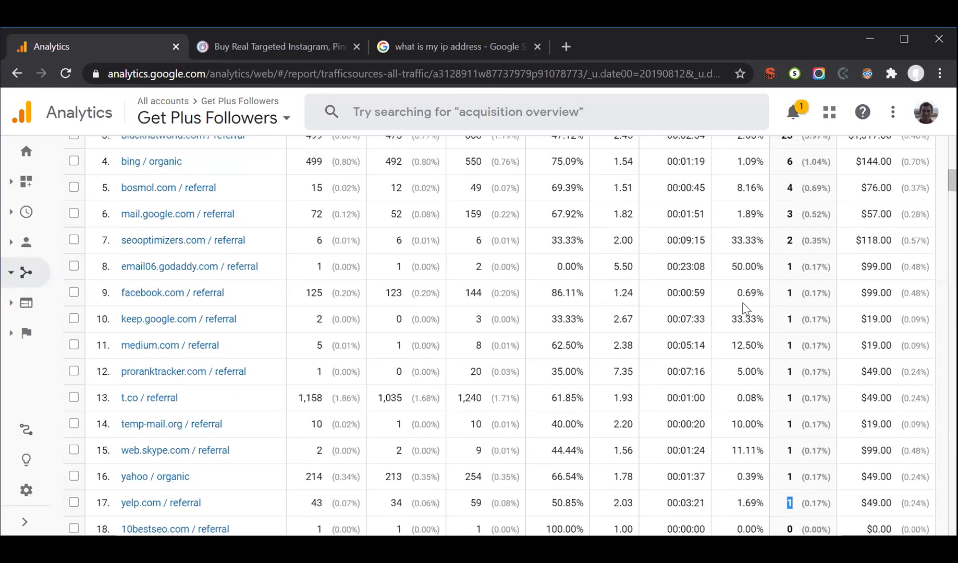
scroll(745, 307, "up", 10)
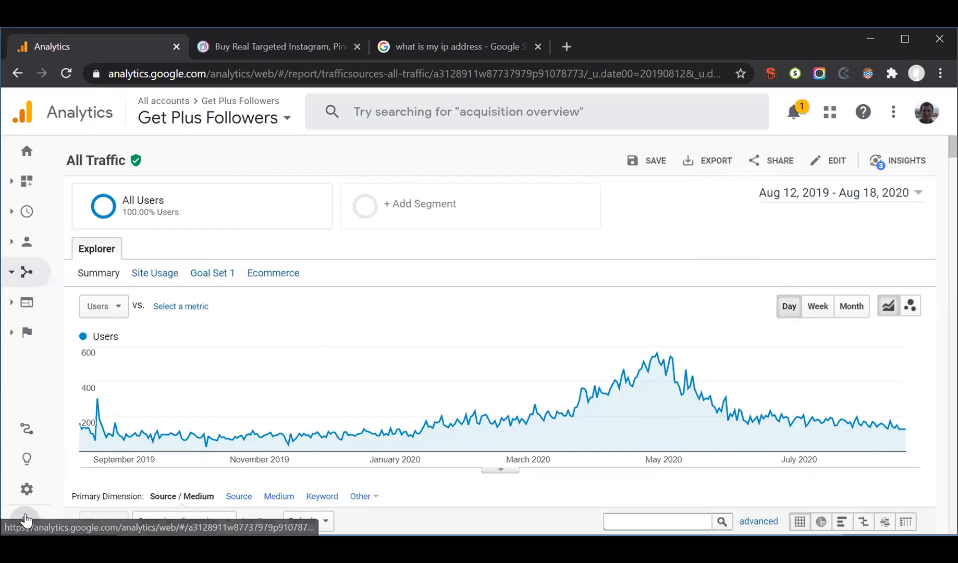
Step: Expand the report navigation and review the frequency and attachment format options for emailing the All Traffic report, closing the form without sending
left_click(25, 521)
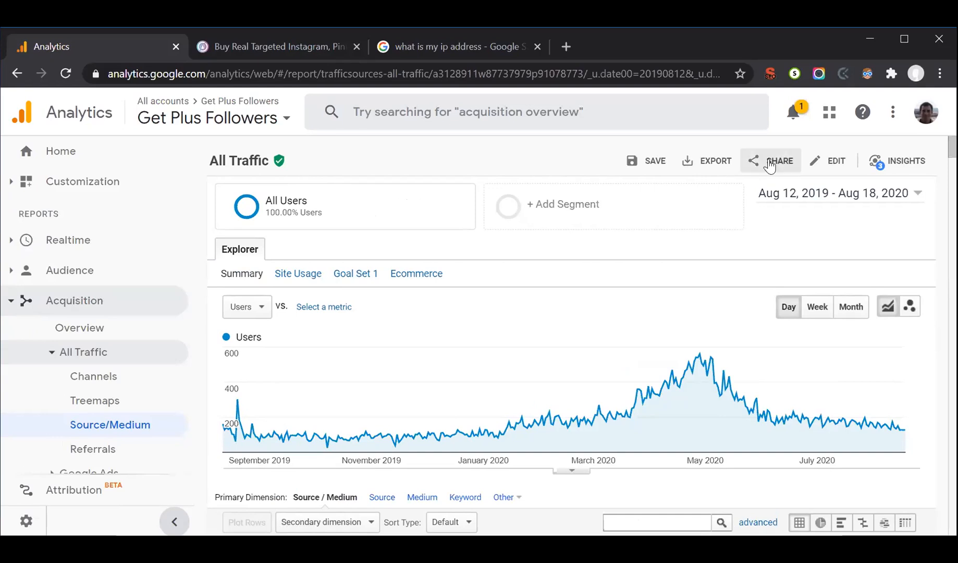
left_click(770, 161)
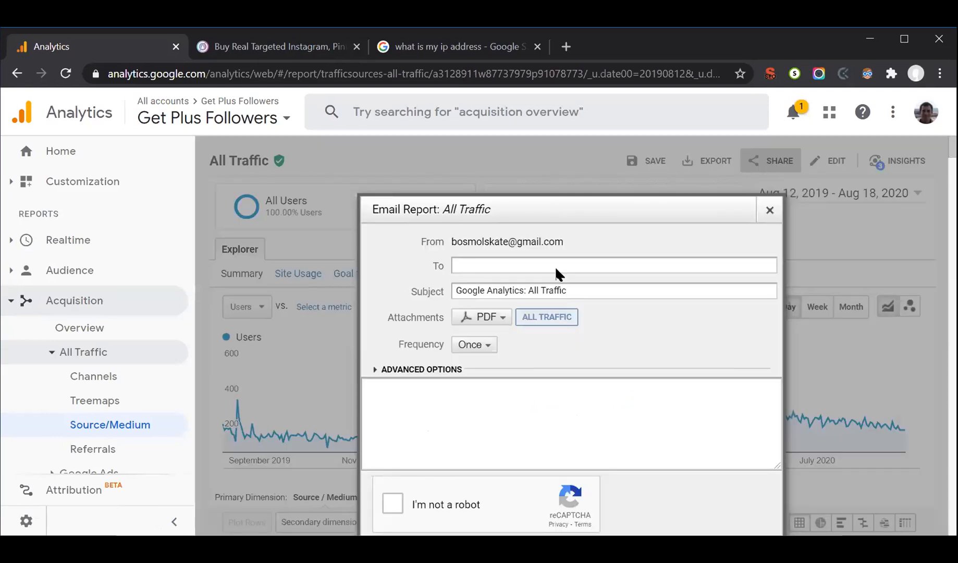
scroll(481, 350, "down", 3)
left_click(481, 345)
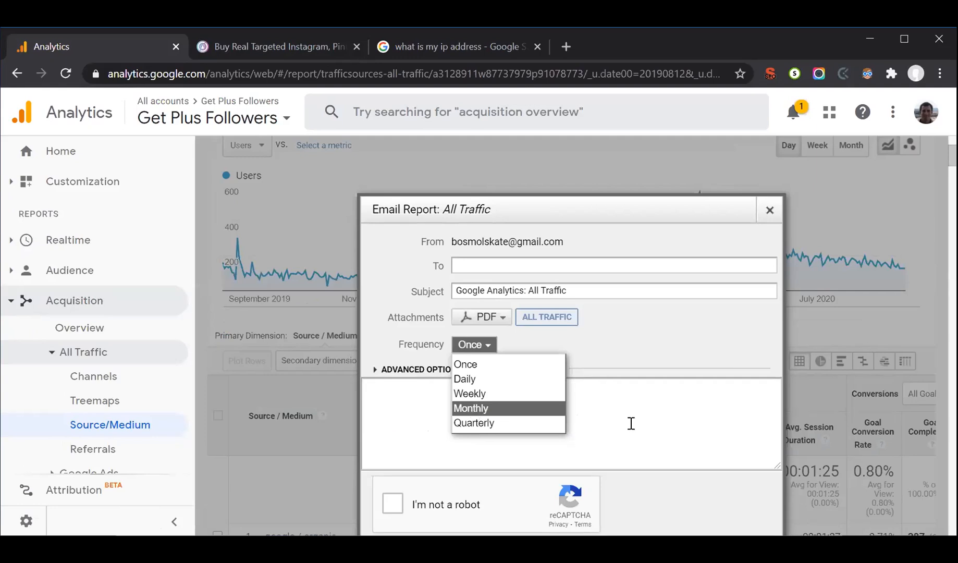
left_click(639, 348)
scroll(584, 332, "down", 3)
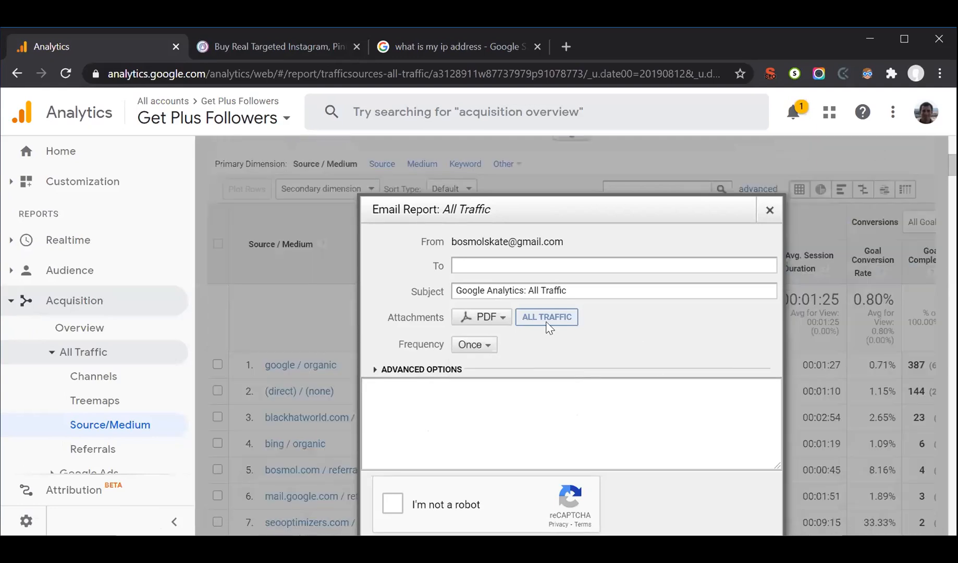
left_click(476, 319)
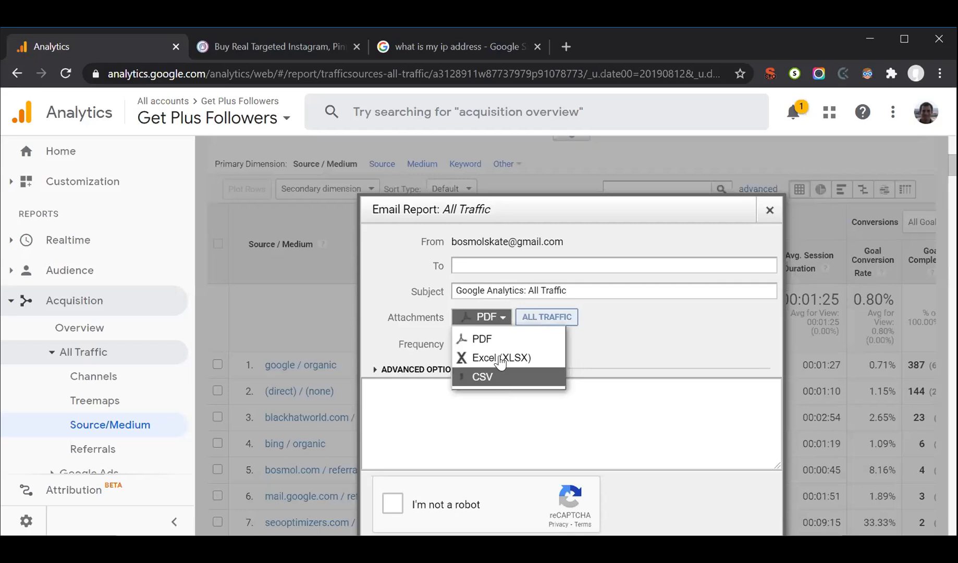
left_click(769, 209)
left_click(768, 209)
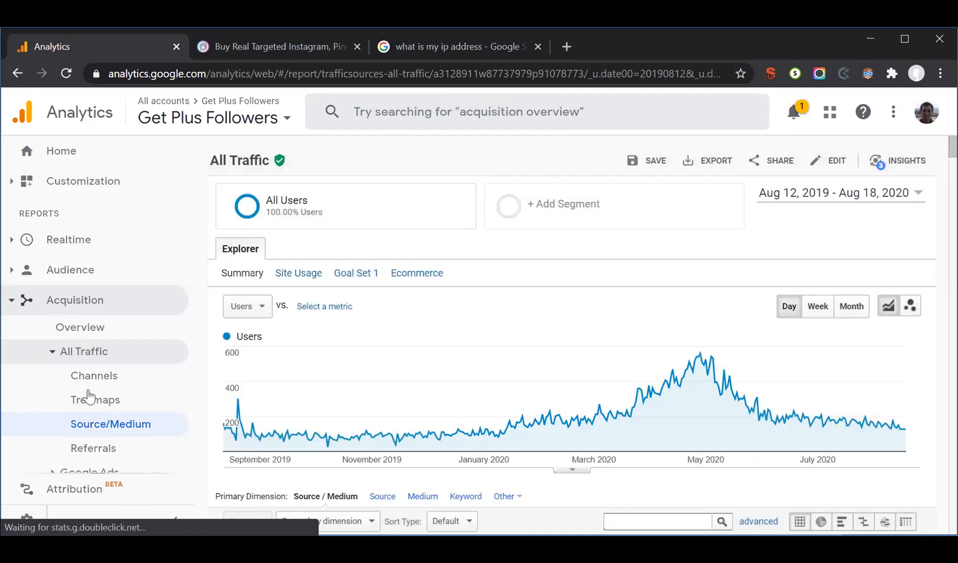
Step: Open the All Pages report in the Site Content section of the Behavior reports
scroll(91, 395, "down", 3)
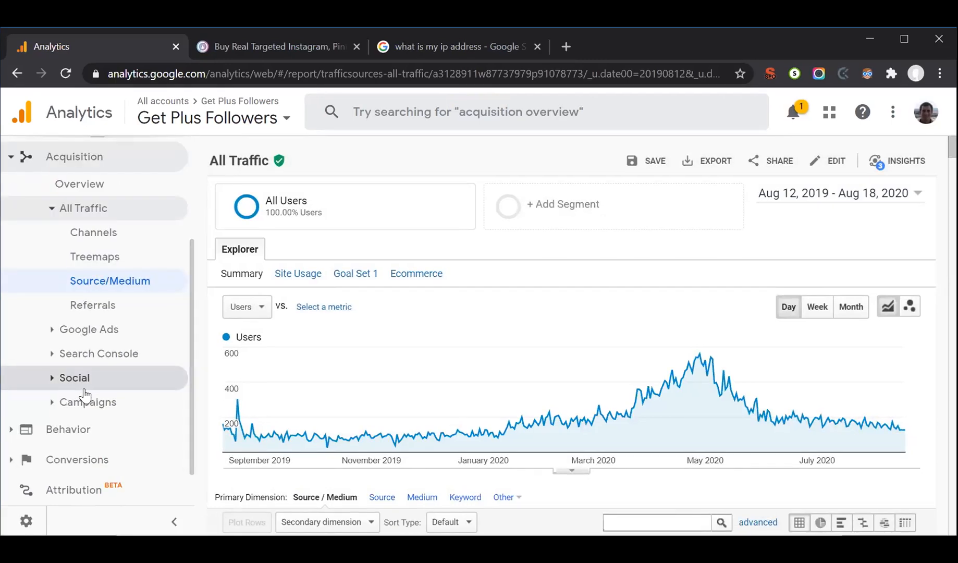
left_click(67, 432)
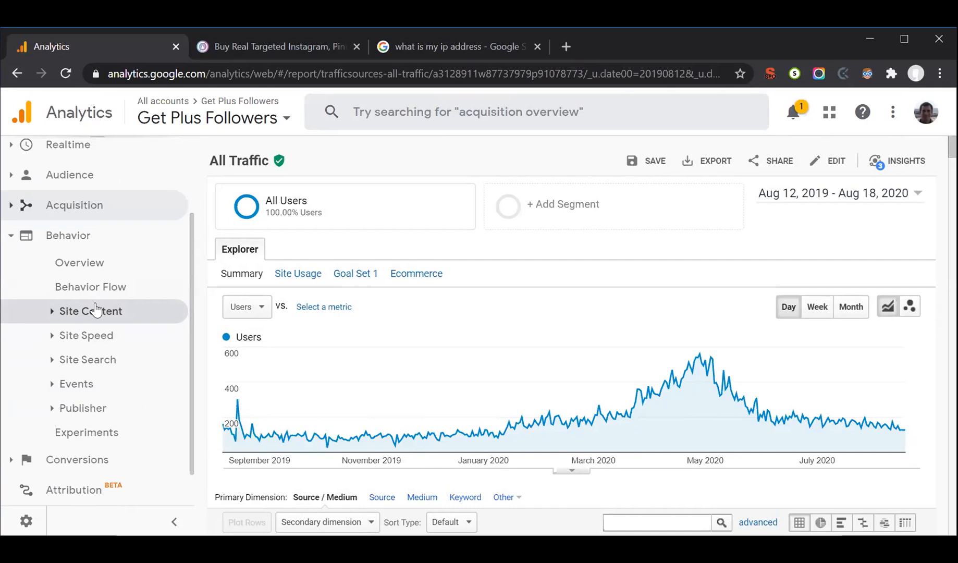
left_click(95, 310)
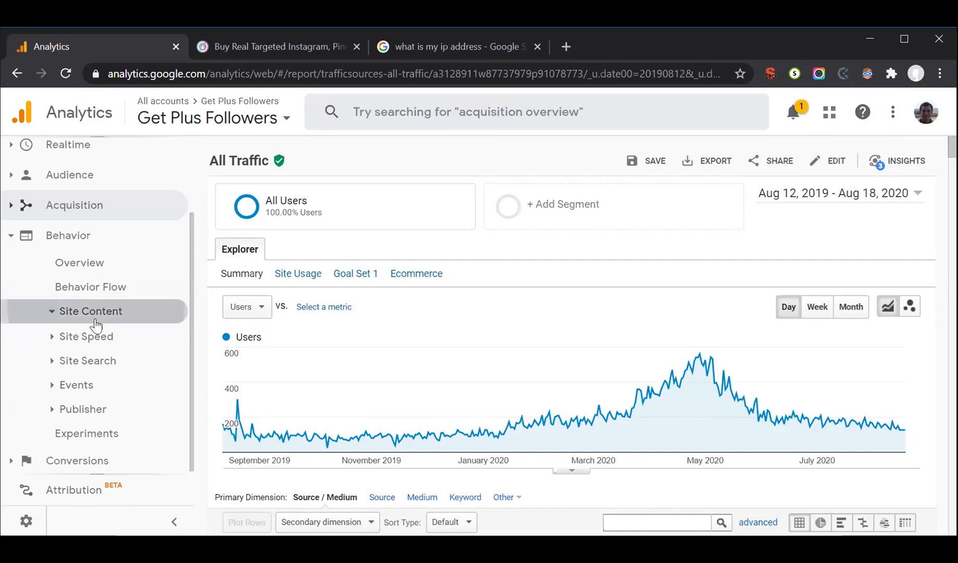
left_click(92, 334)
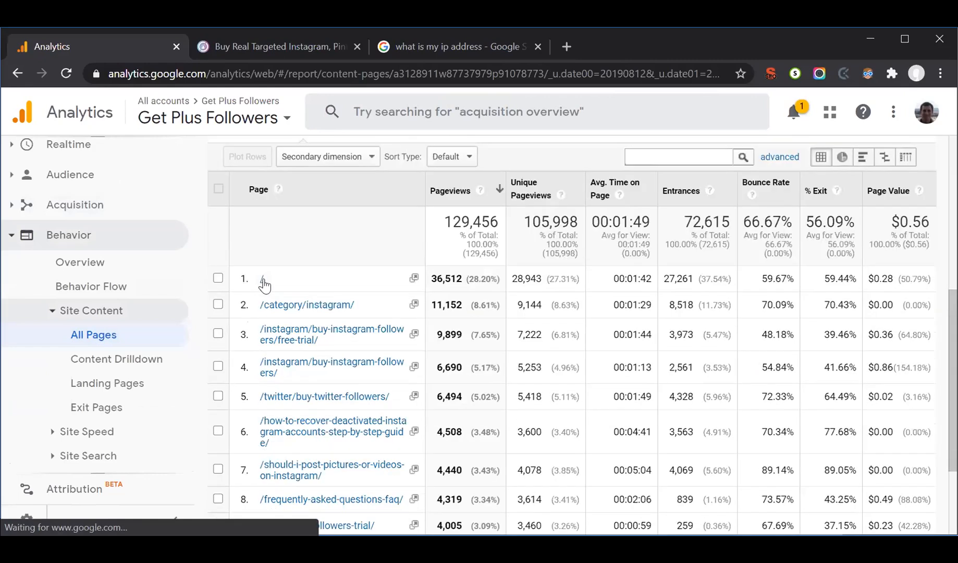
Step: Examine the most viewed pages, including the homepage, the pageviews of /category/instagram/ and the bounce rate of /pricing/
left_click_drag(267, 282, 250, 285)
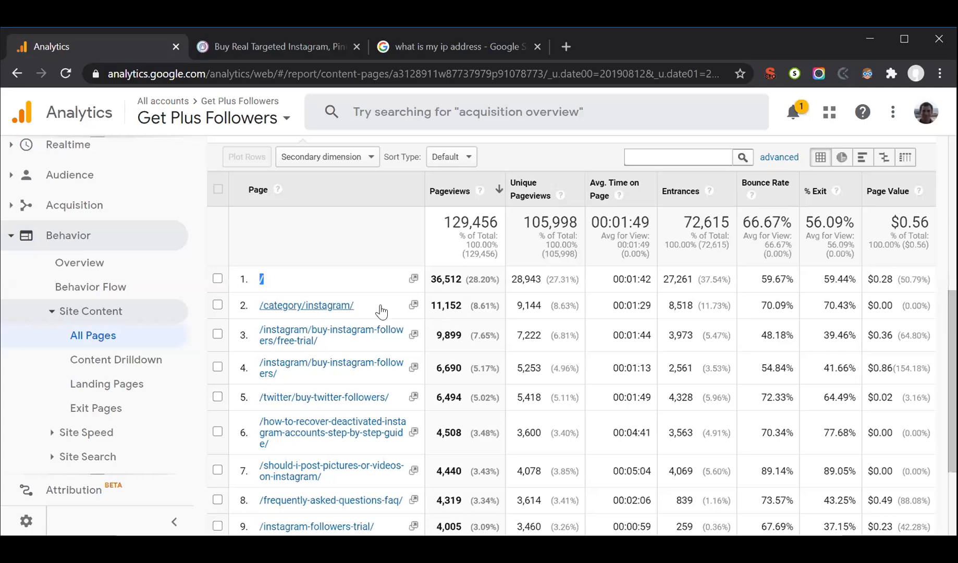
triple_click(443, 306)
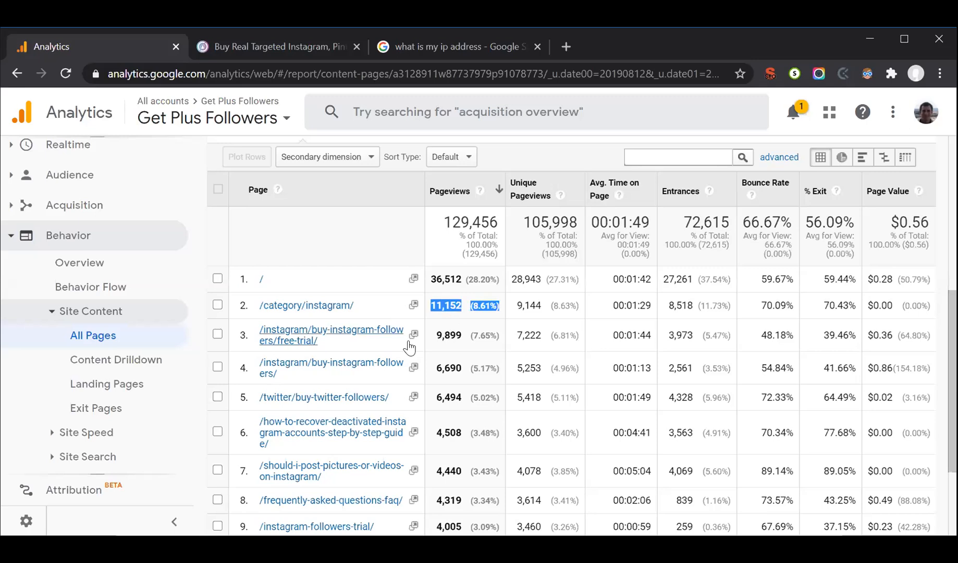
scroll(431, 354, "down", 3)
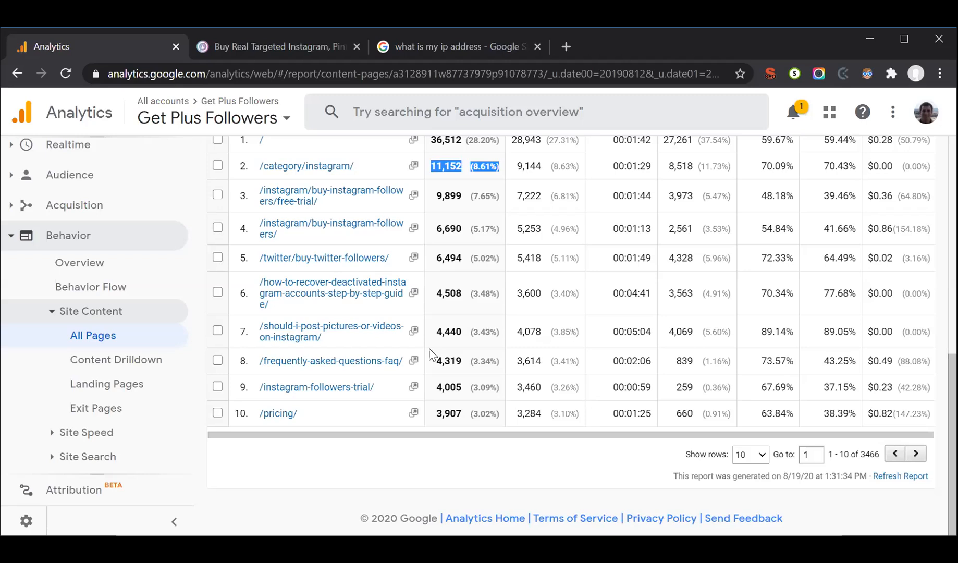
left_click(352, 420)
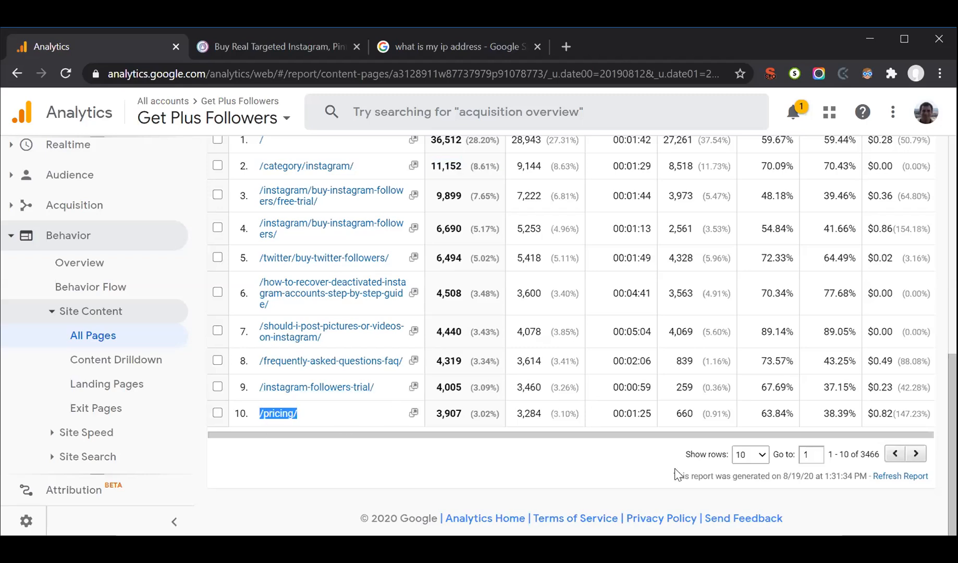
scroll(676, 475, "up", 1)
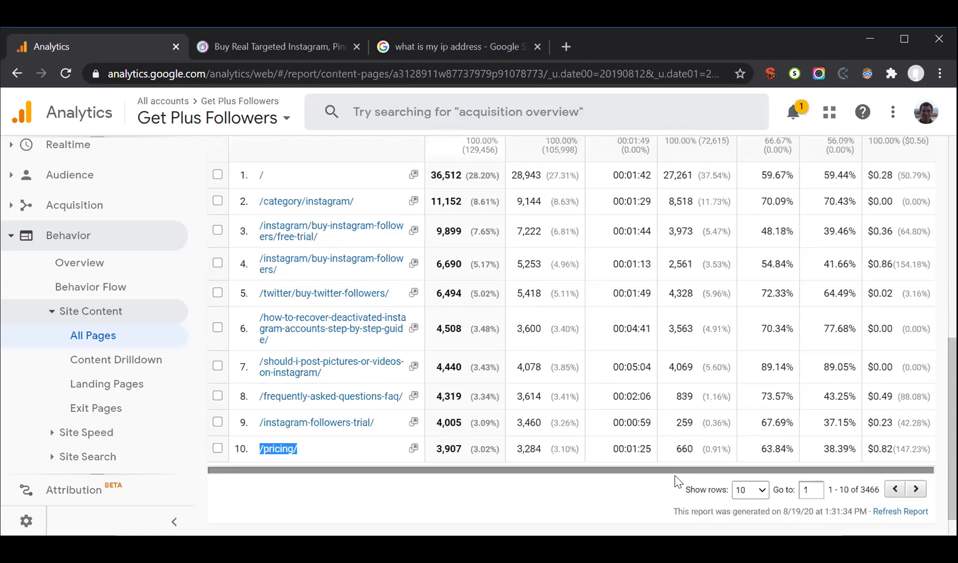
scroll(676, 481, "up", 2)
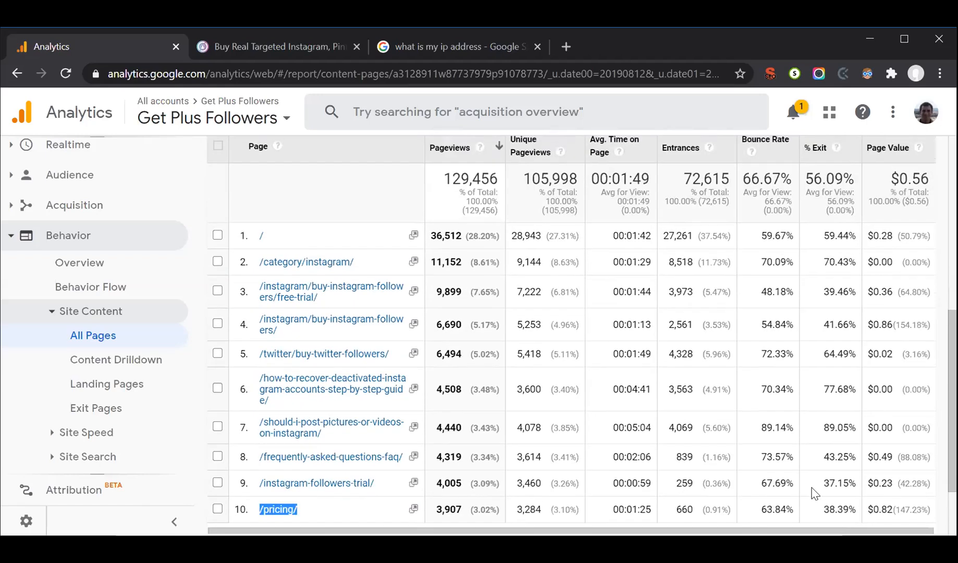
double_click(770, 509)
Step: Open the Behavior Flow report and examine the paths from landing pages to first interactions, including the options for /category/instagram/
left_click(89, 286)
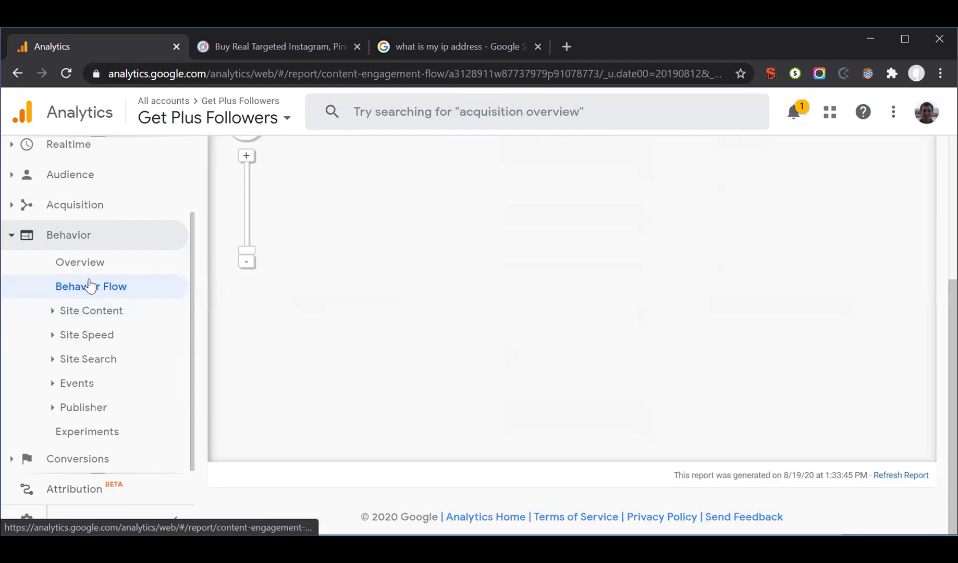
scroll(89, 282, "up", 2)
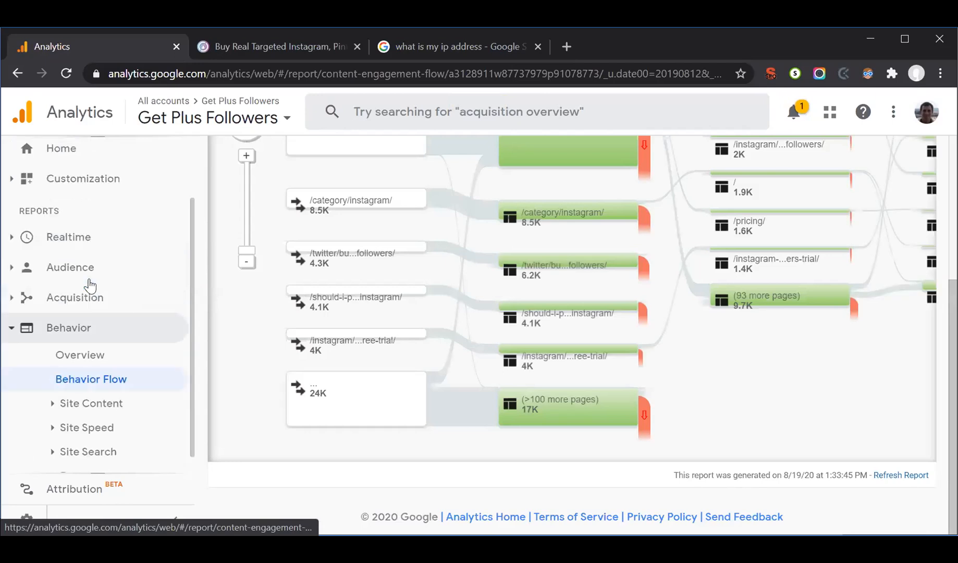
scroll(246, 321, "up", 3)
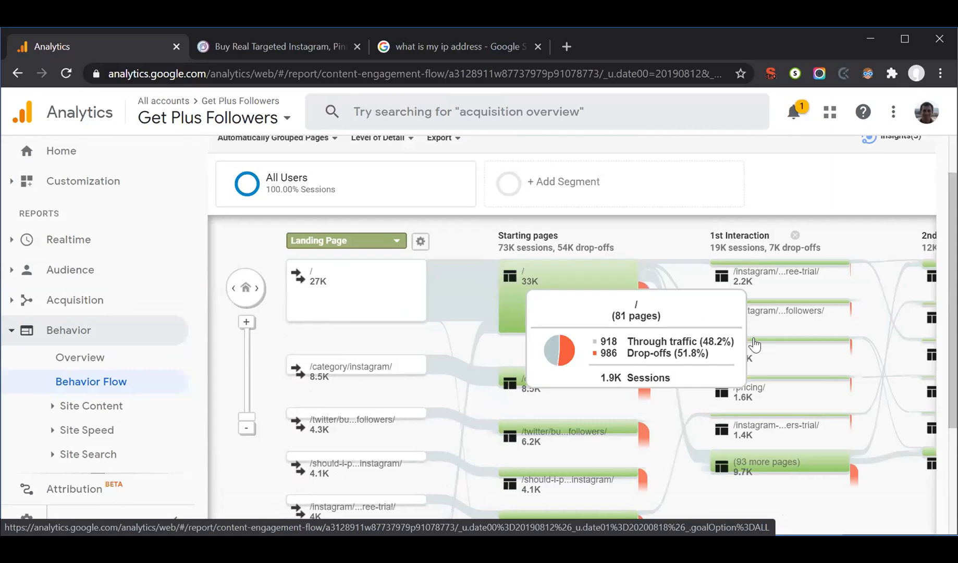
scroll(756, 354, "down", 3)
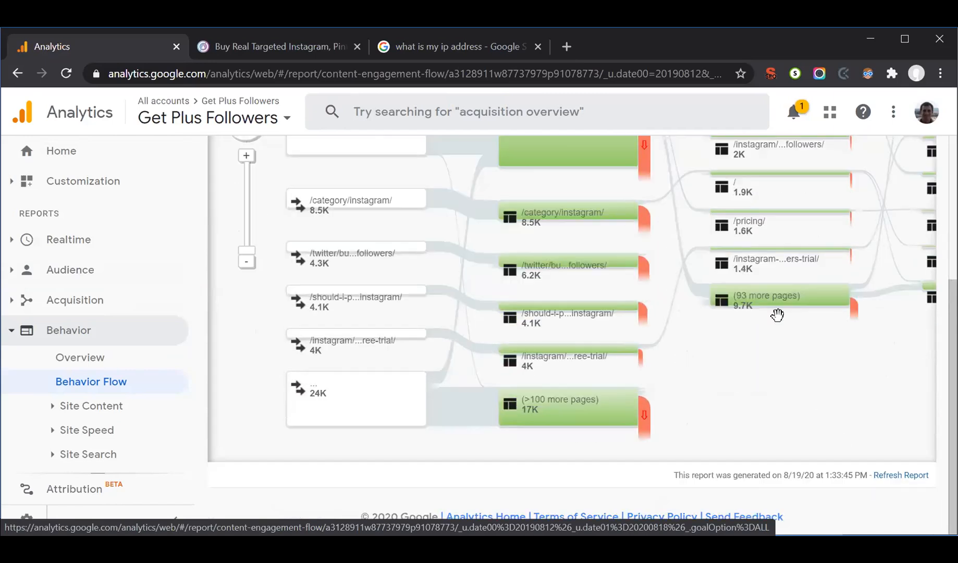
scroll(123, 330, "down", 2)
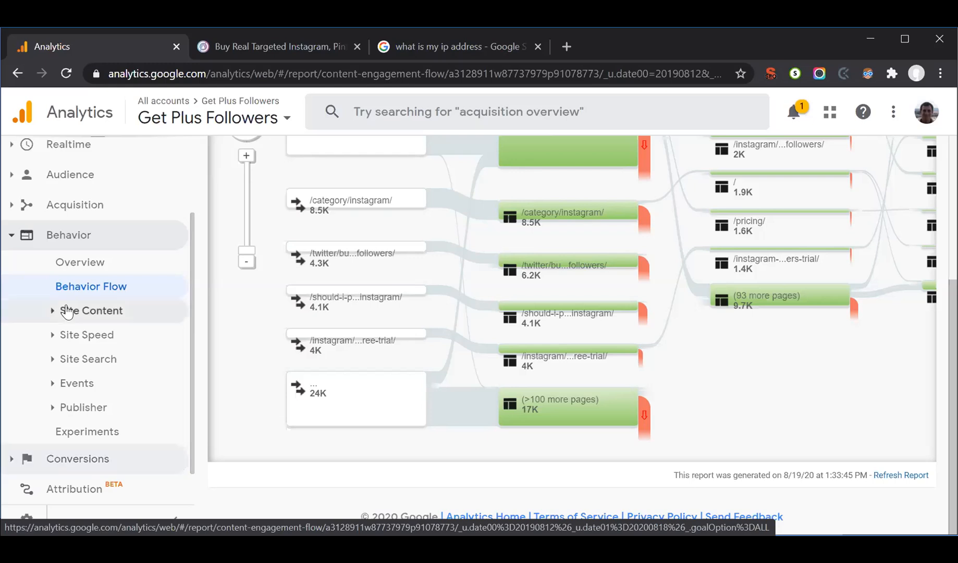
scroll(64, 310, "up", 3)
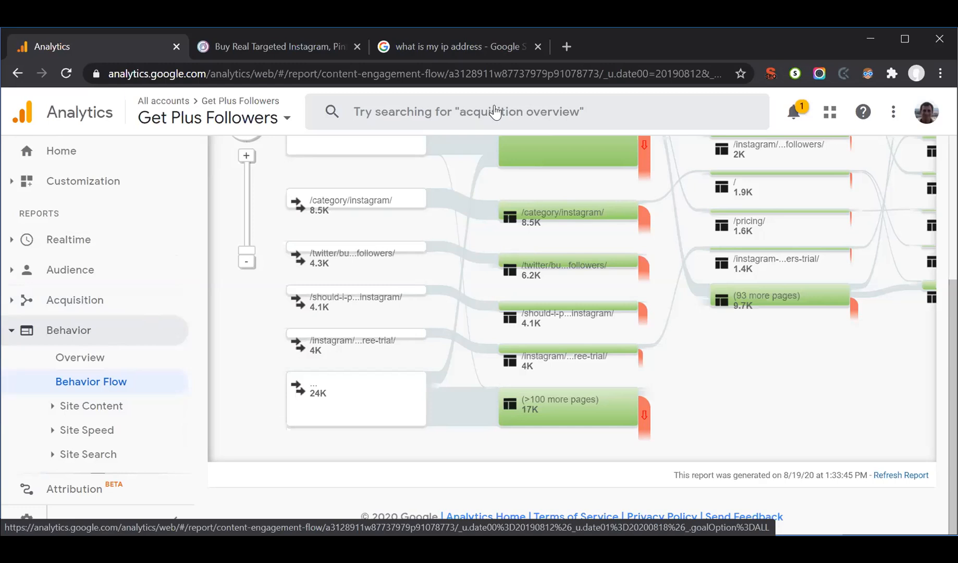
left_click(368, 206)
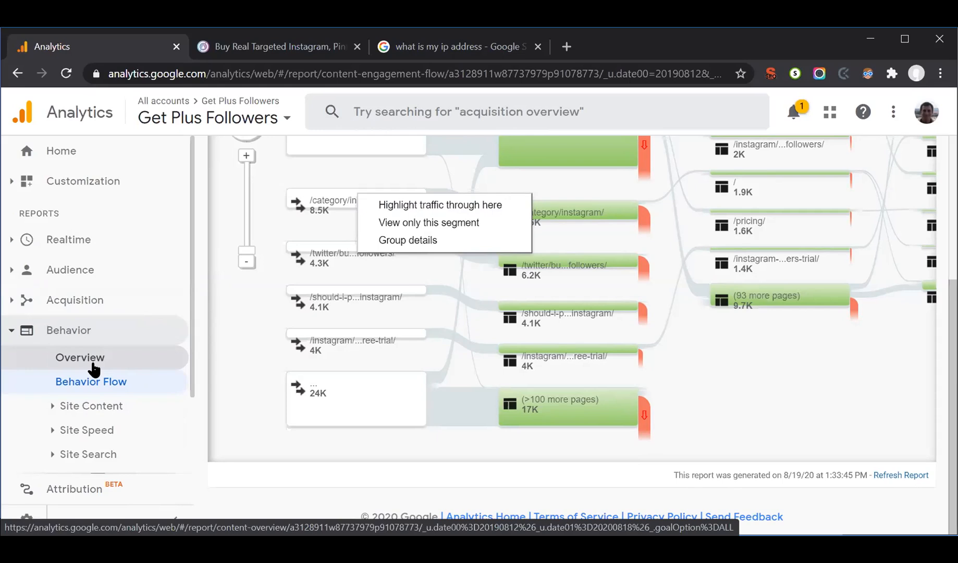
Step: Return to the Source/Medium report under Acquisition and drill down into the (direct) / (none) traffic source
left_click(75, 307)
left_click(85, 351)
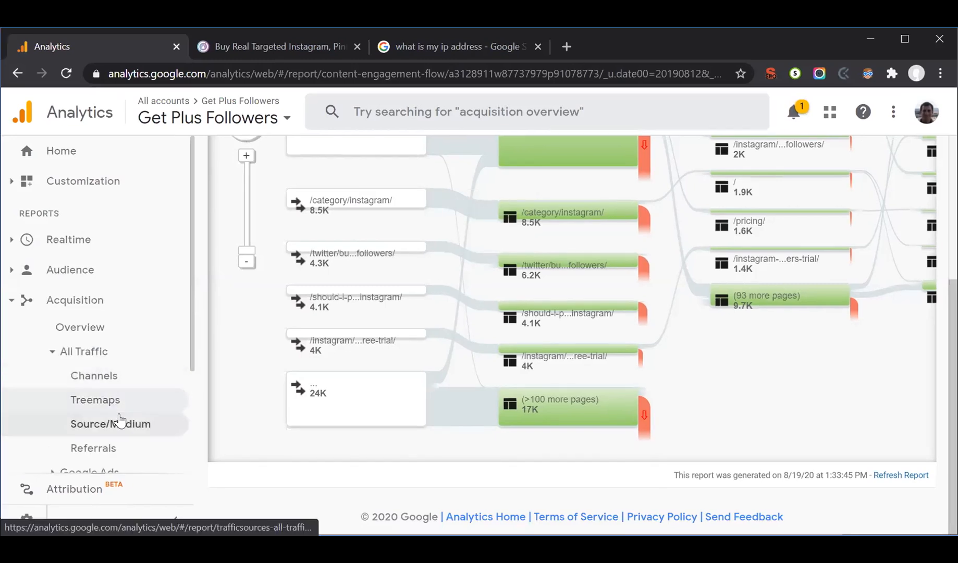
left_click(119, 416)
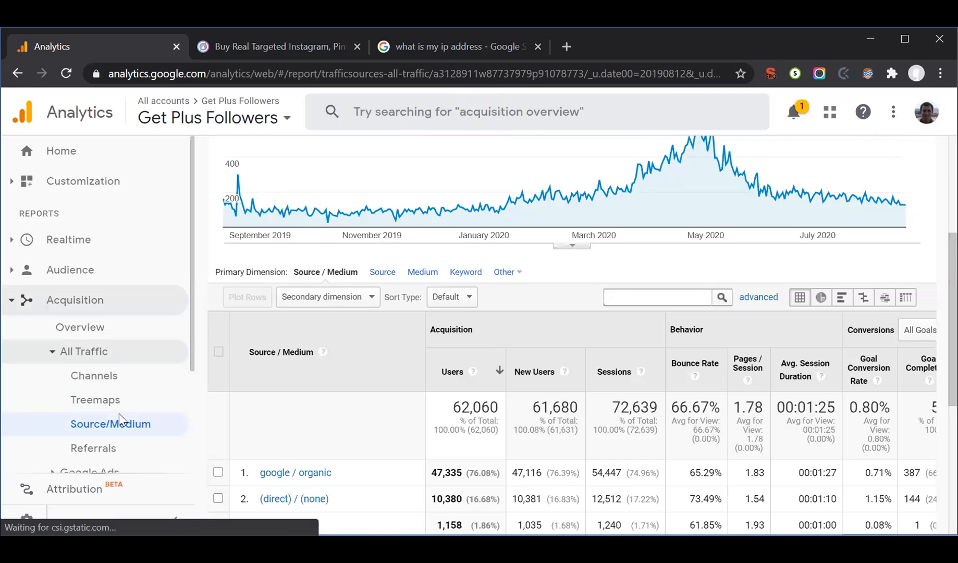
scroll(311, 476, "down", 3)
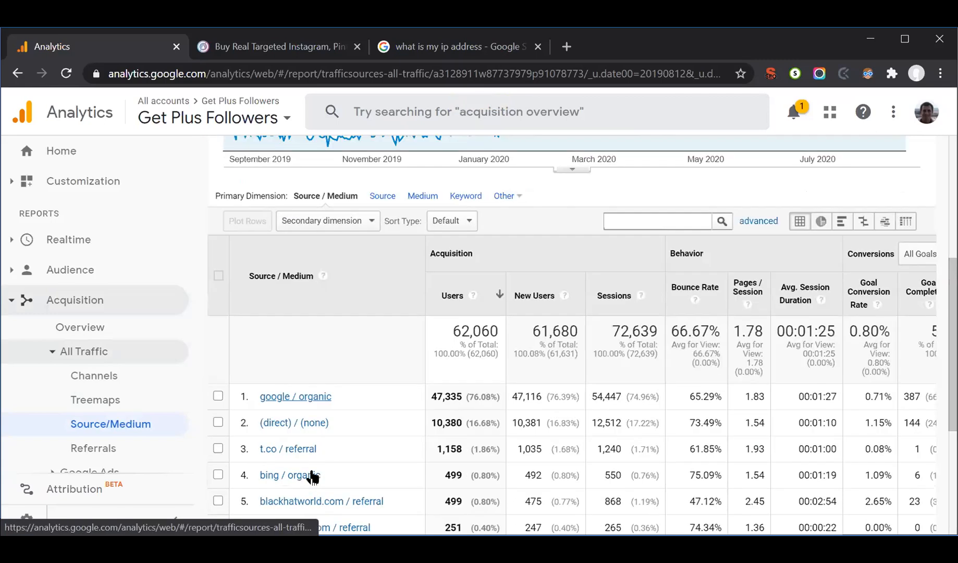
left_click(281, 367)
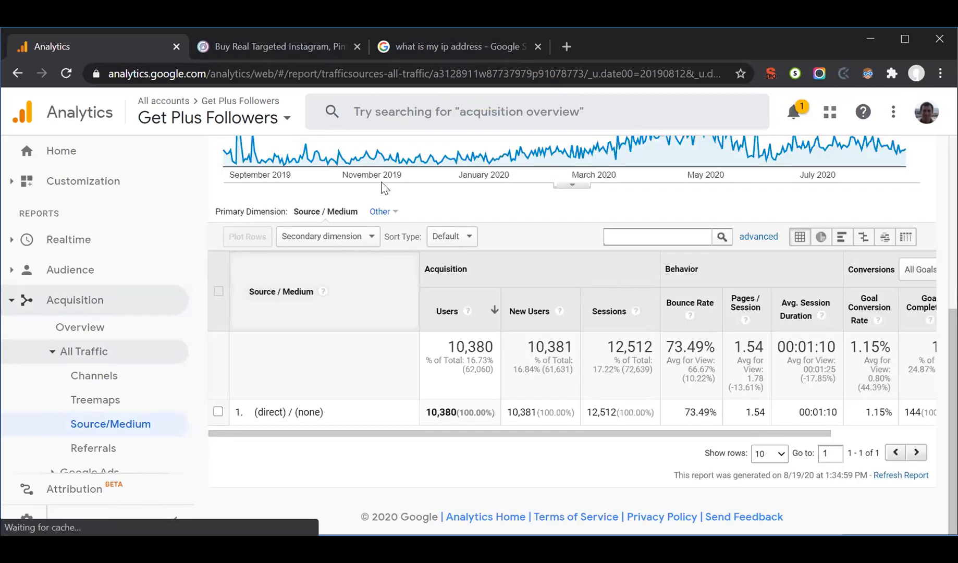
Step: Add Mobile (Including Tablet) as the secondary dimension of the (direct) / (none) traffic report
left_click(329, 241)
left_click(328, 241)
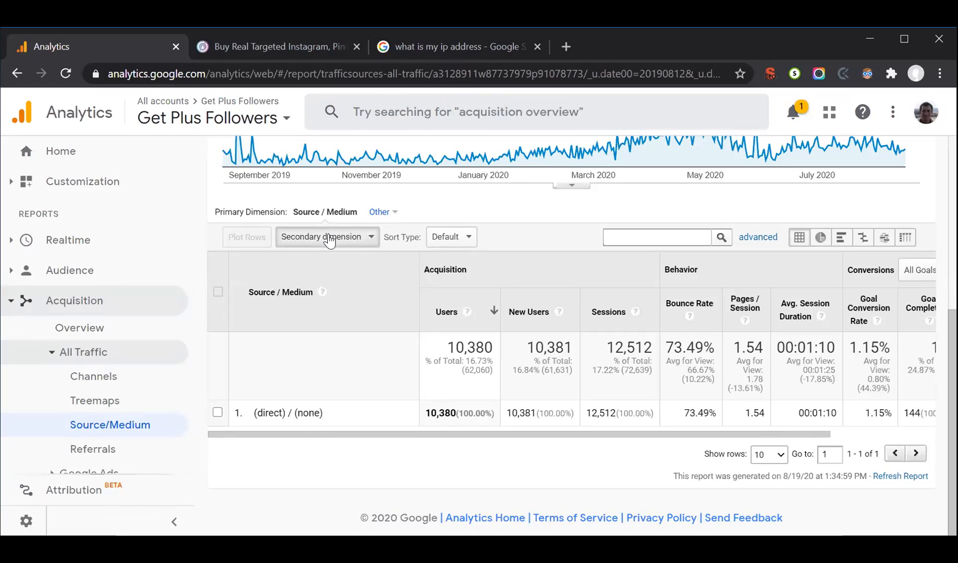
left_click(329, 241)
type("m")
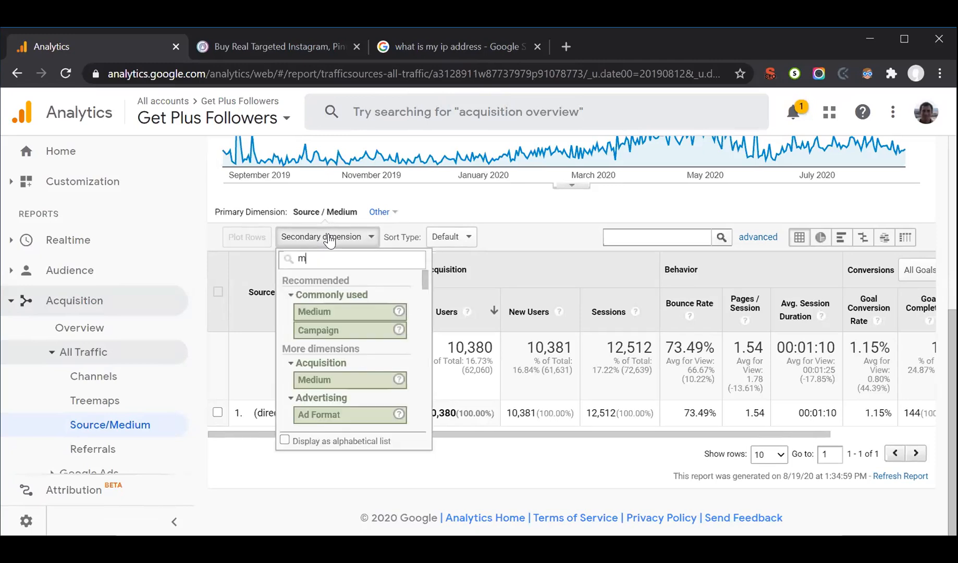
type("obile")
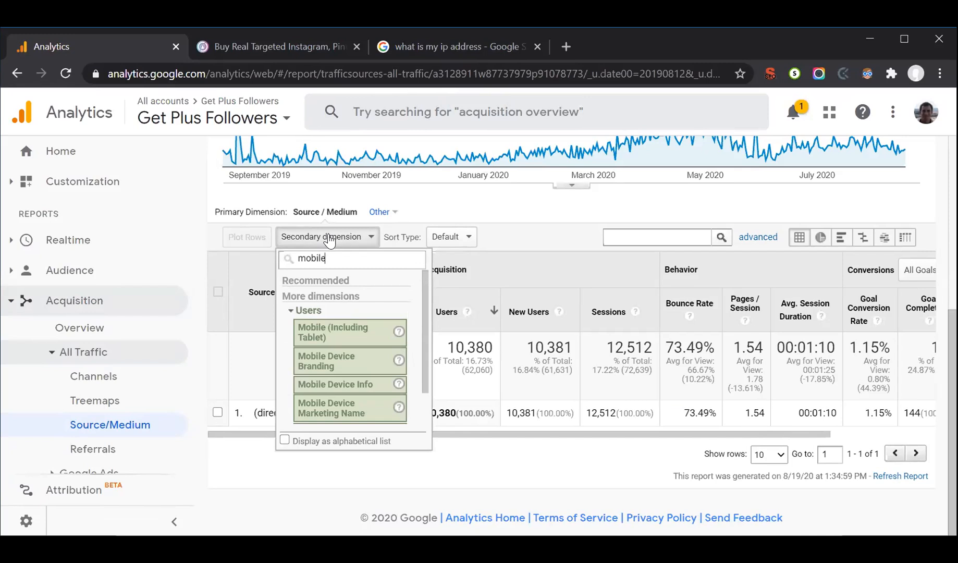
left_click(334, 331)
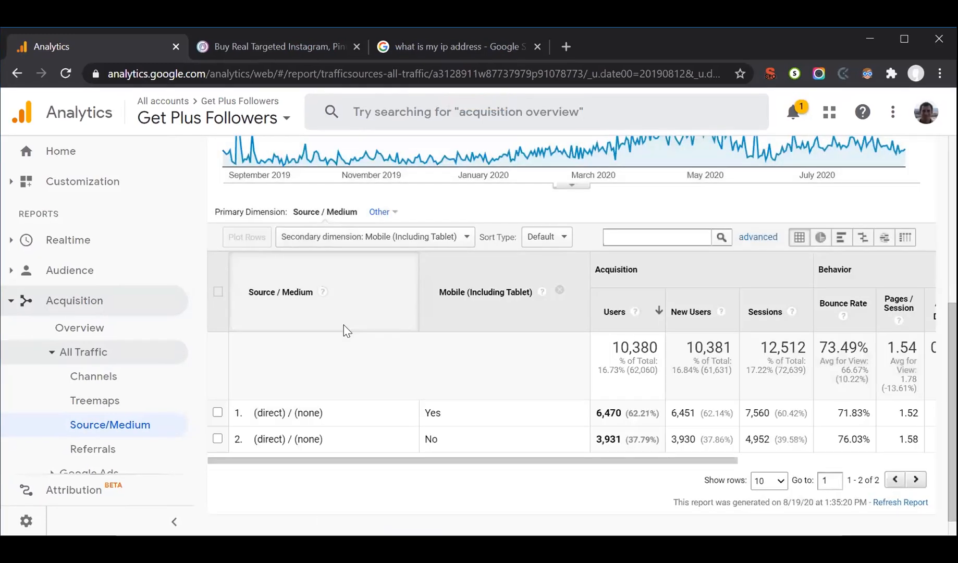
Step: Compare the users and bounce rates of mobile and non-mobile direct traffic
double_click(433, 415)
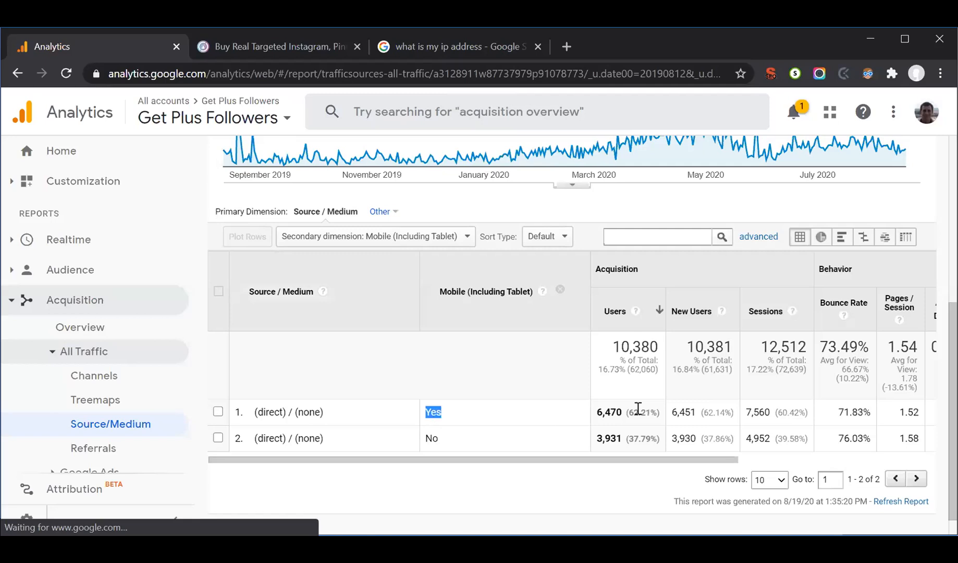
left_click(605, 449, "shift")
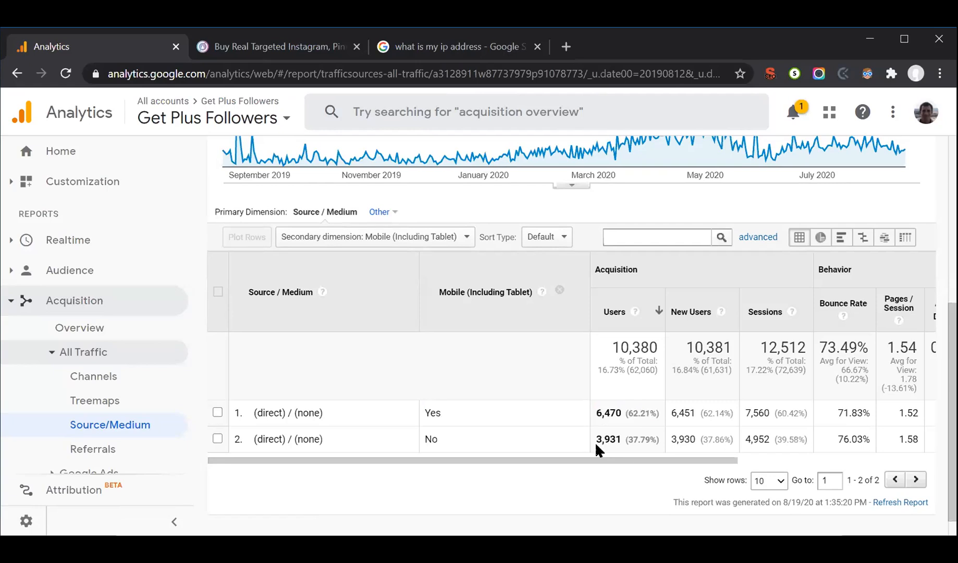
left_click_drag(629, 460, 604, 470)
triple_click(852, 409)
left_click(830, 481)
double_click(841, 442)
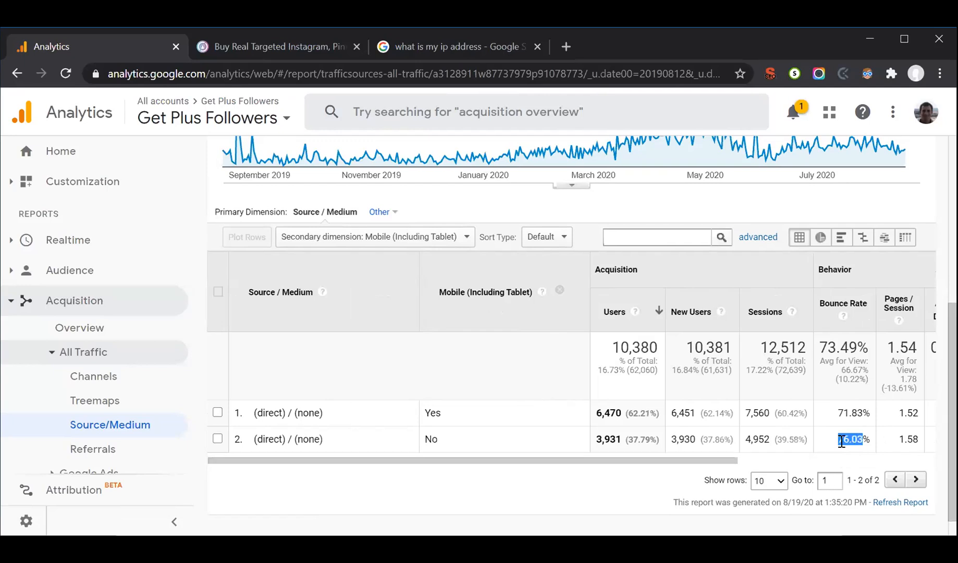